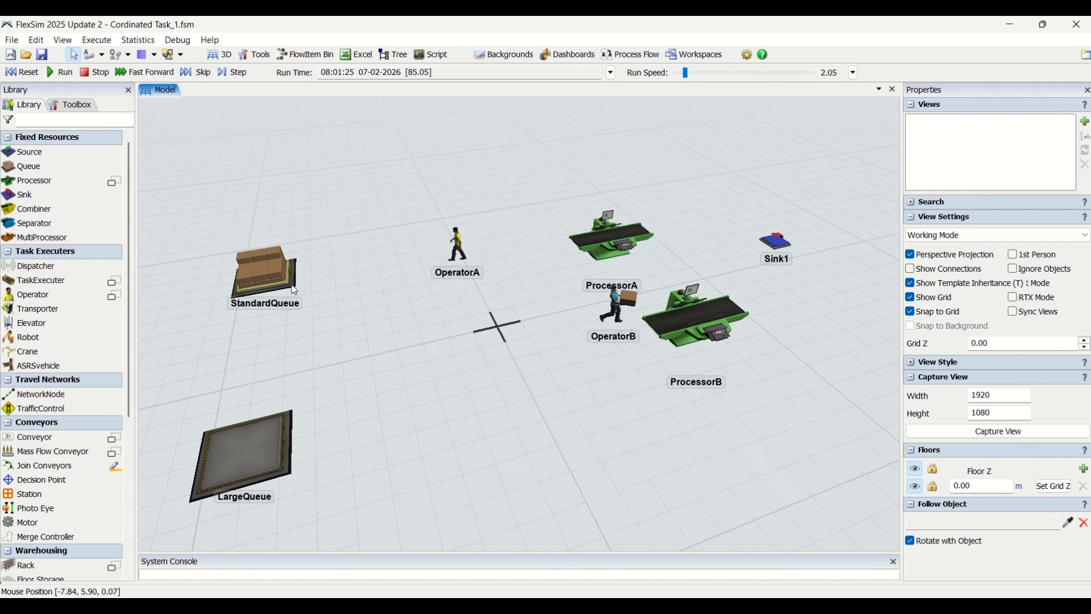
left_click(705, 326)
left_click(561, 388)
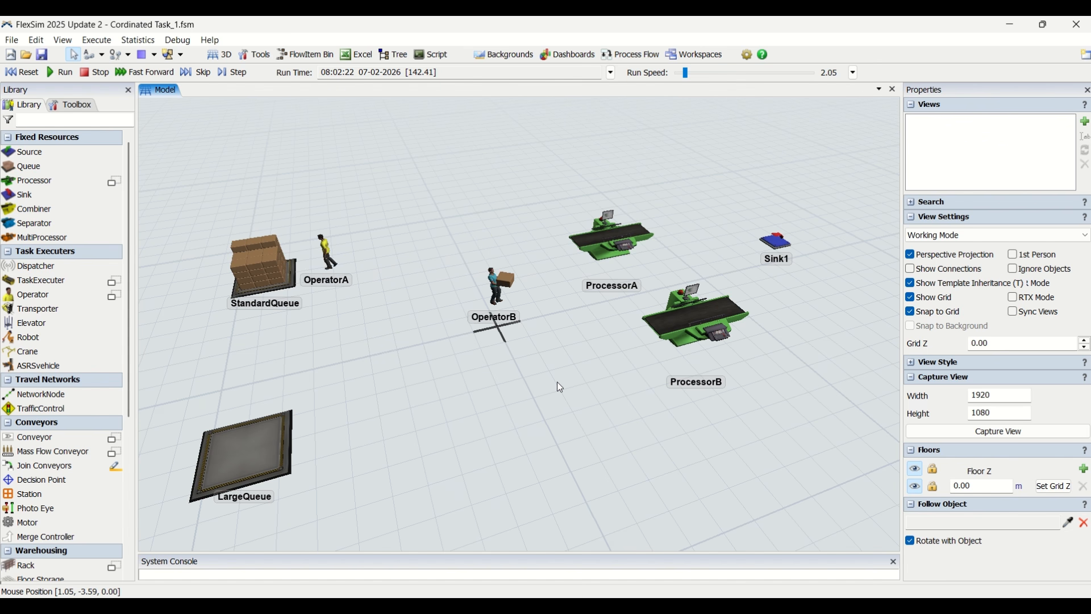
right_click_drag(560, 386, 525, 435)
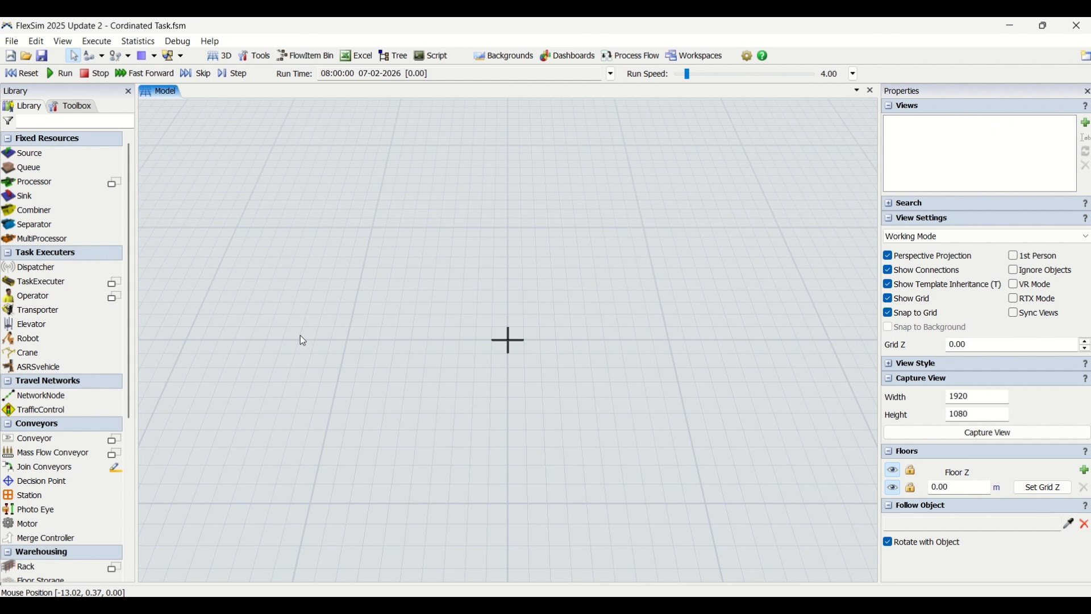
Place two queues in the model, one at about X -9, Y 7 and the other at about X -9, Y -3
left_click(43, 167)
left_click(371, 251)
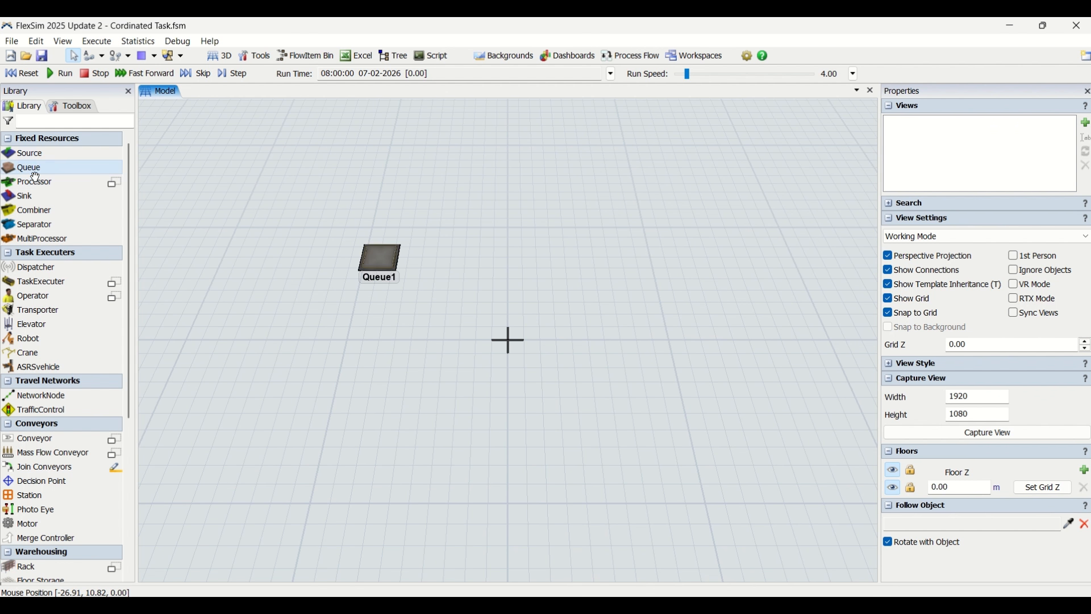
left_click(350, 365)
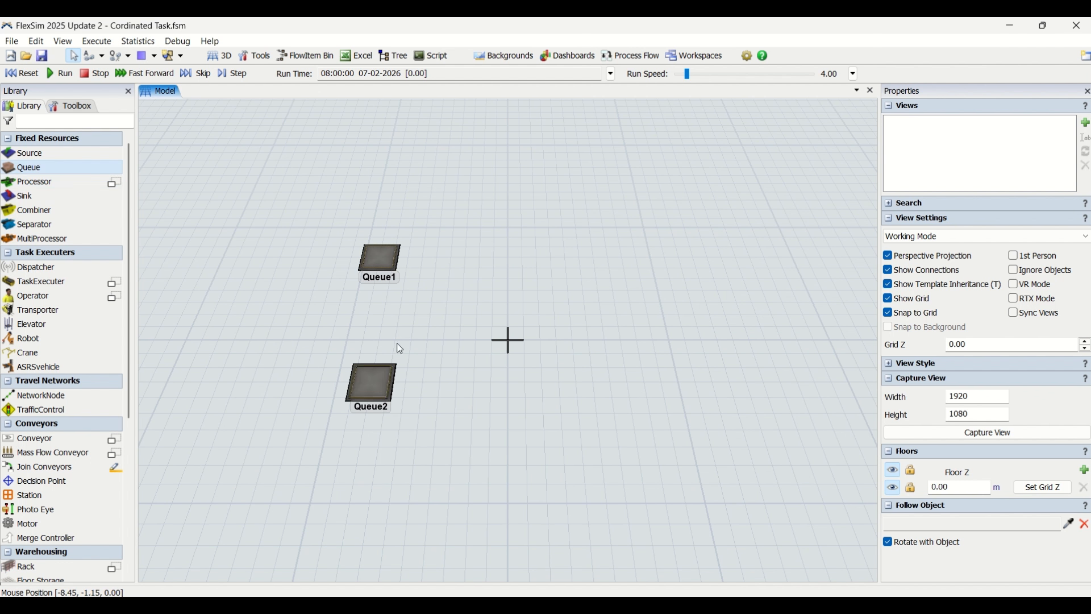
mouse_move(353, 376)
left_mouse_down()
mouse_move(321, 372)
mouse_move(366, 390)
left_mouse_up()
left_click(473, 456)
left_click(475, 277)
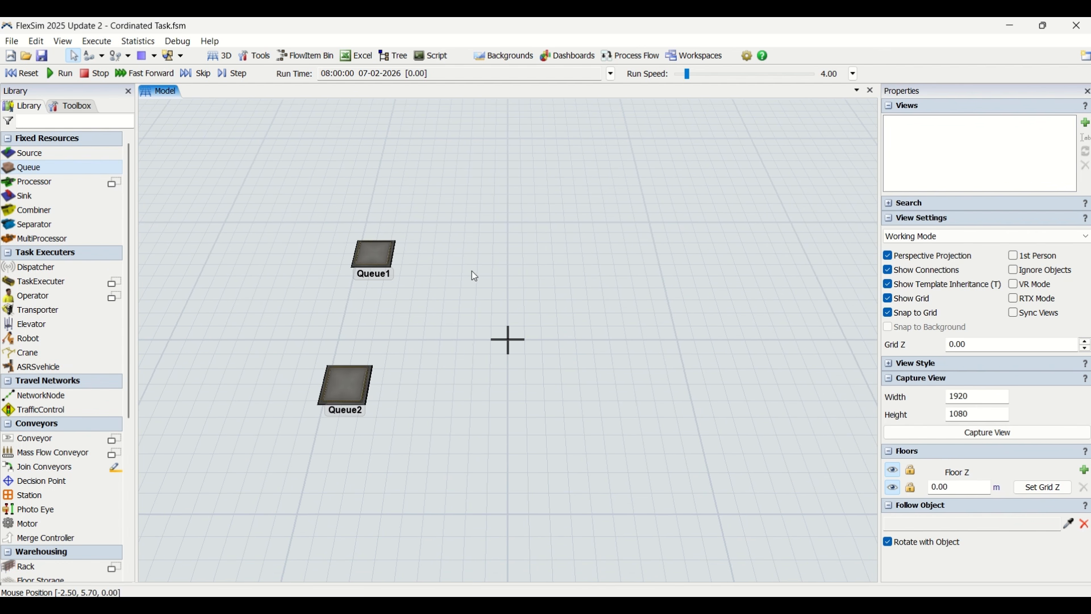
Add a Male operator beside Queue1 and a Custom operator below it, near the model's origin
double_click(458, 260)
left_click(568, 294)
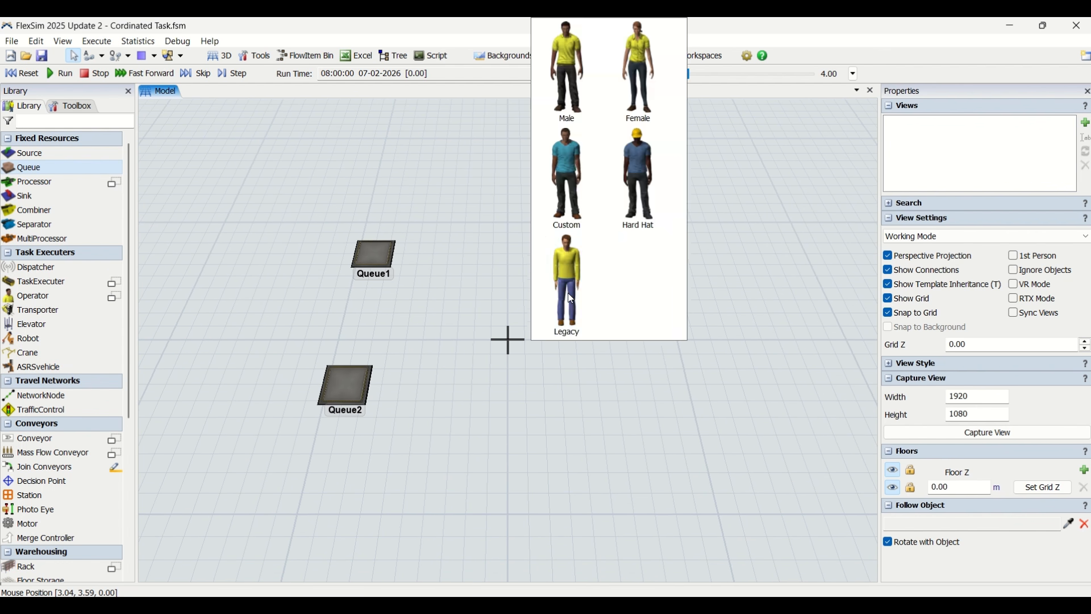
left_click(563, 77)
double_click(474, 331)
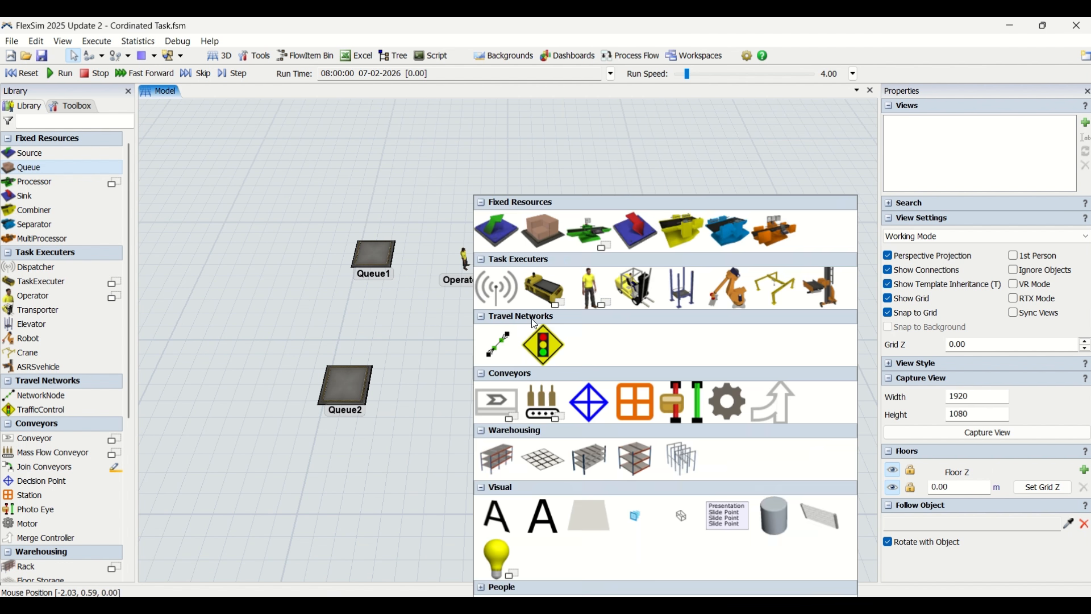
left_click(582, 292)
left_click(576, 74)
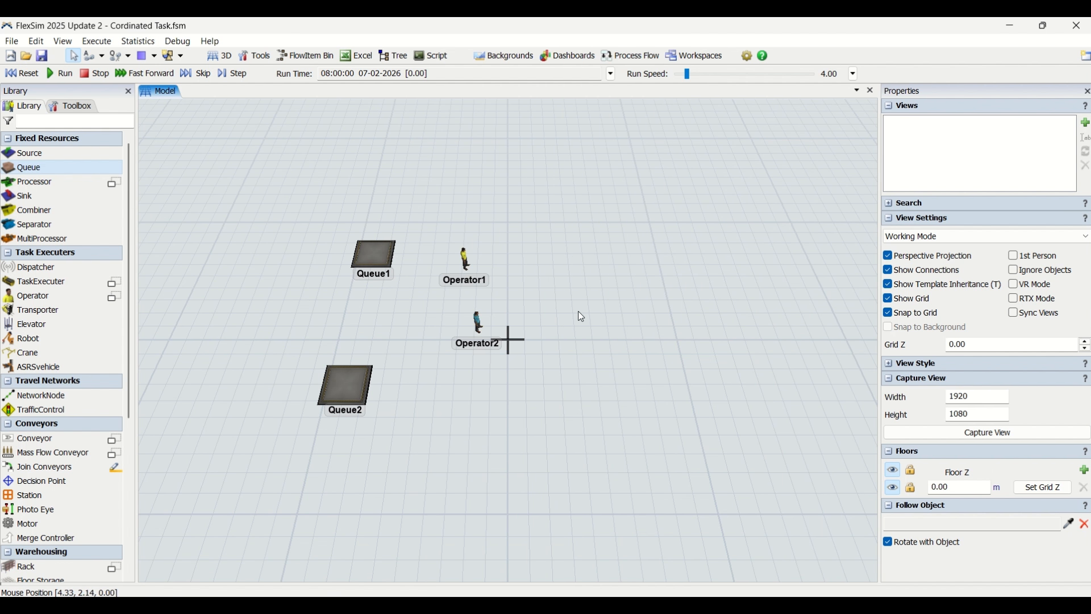
Add two Classic processors at about X 7, Y 3.5 and X 7, Y -3, plus a sink on their far side from the operators
double_click(593, 283)
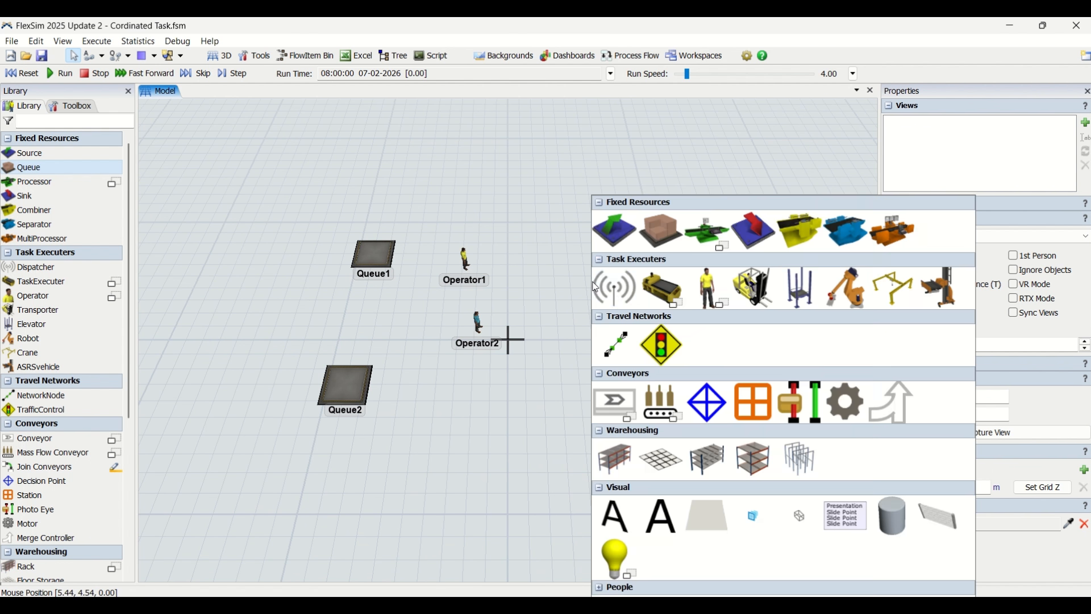
left_click(705, 228)
left_click(705, 99)
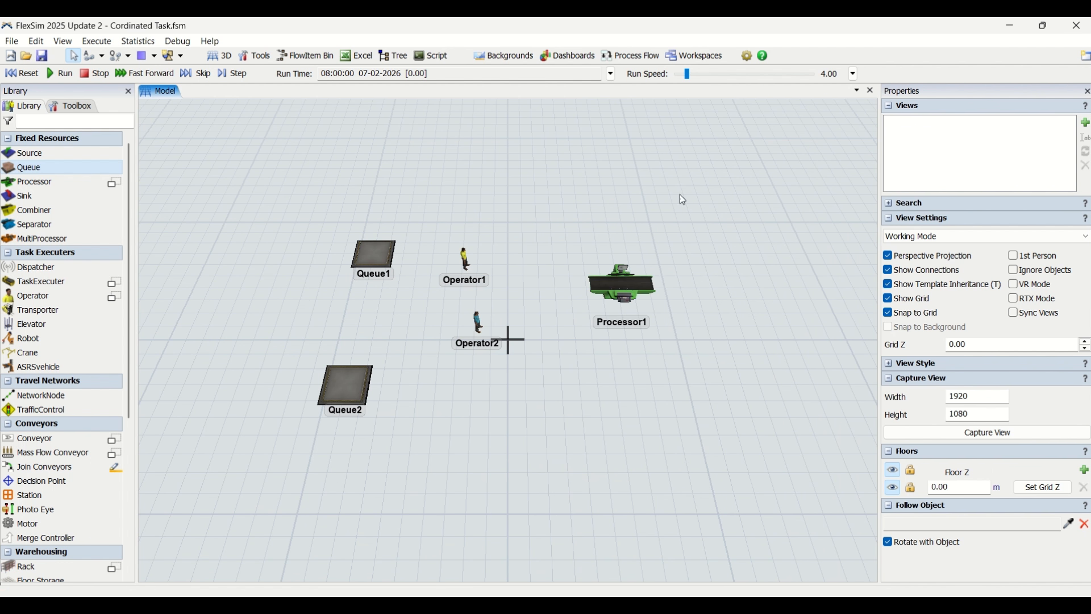
double_click(622, 370)
left_click(737, 227)
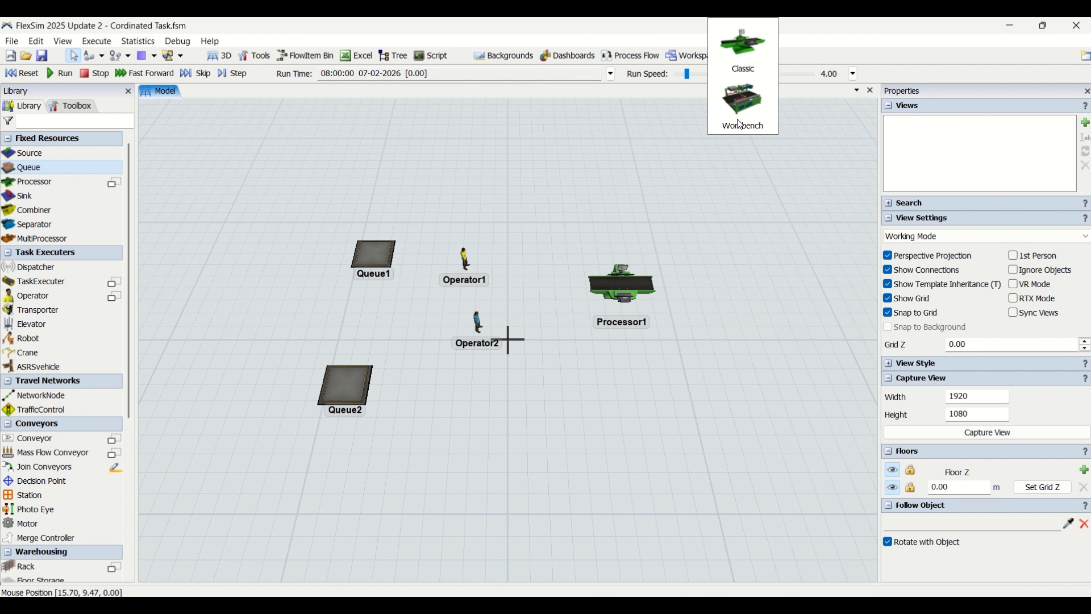
left_click(742, 102)
left_click_drag(661, 388, 641, 380)
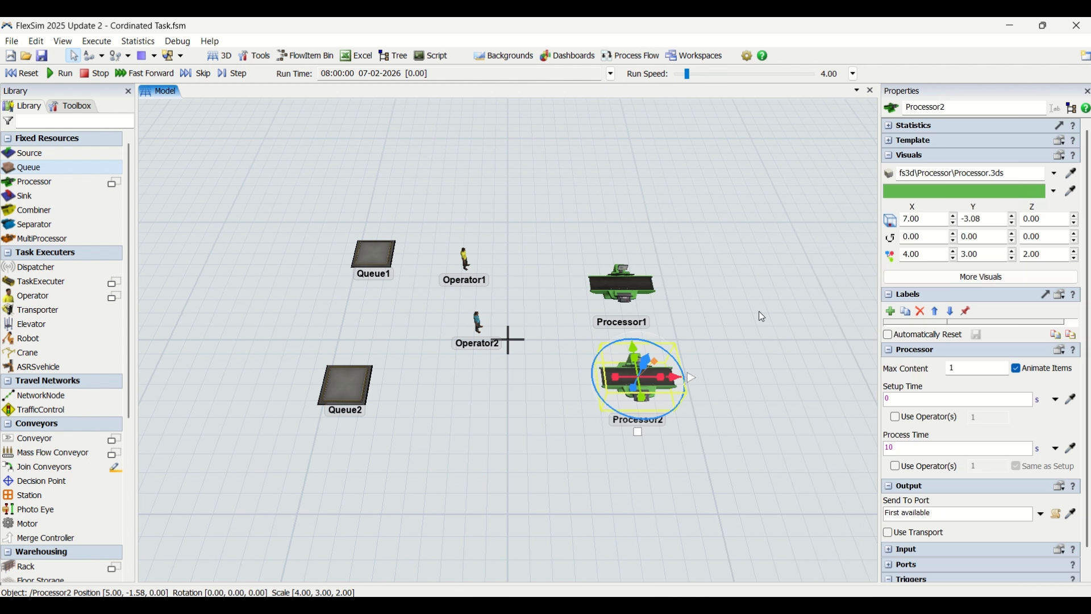
double_click(762, 316)
left_click(870, 233)
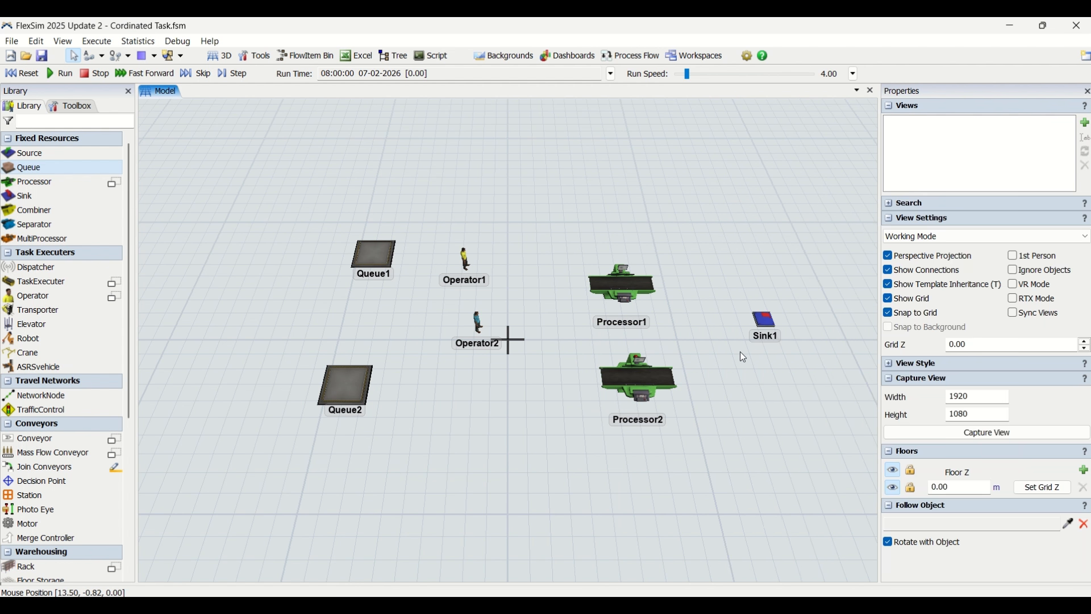
Rename Queue1 as StandardQueue
left_click(360, 253)
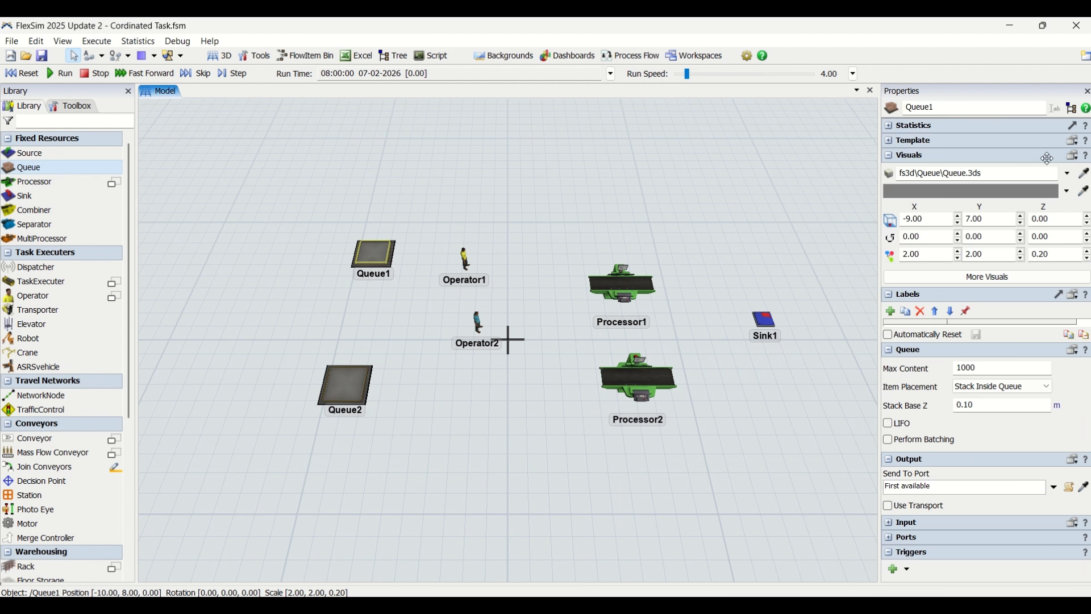
left_click(960, 107)
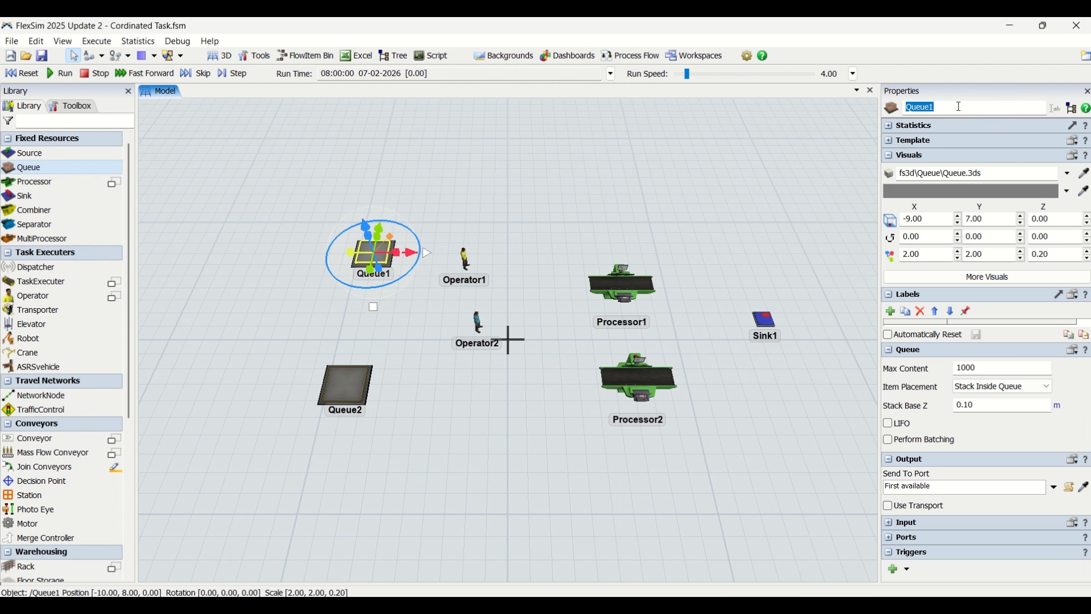
type("Standard Queue")
left_click(940, 107)
key("BackSpace")
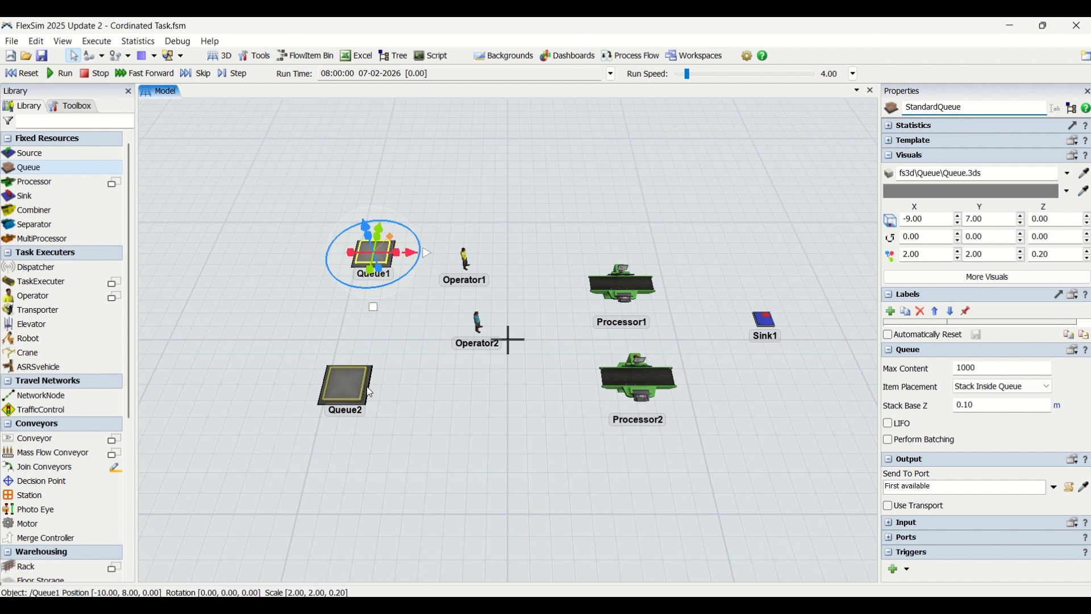
Rename Queue2 as LargeQueue
left_click(346, 387)
double_click(947, 108)
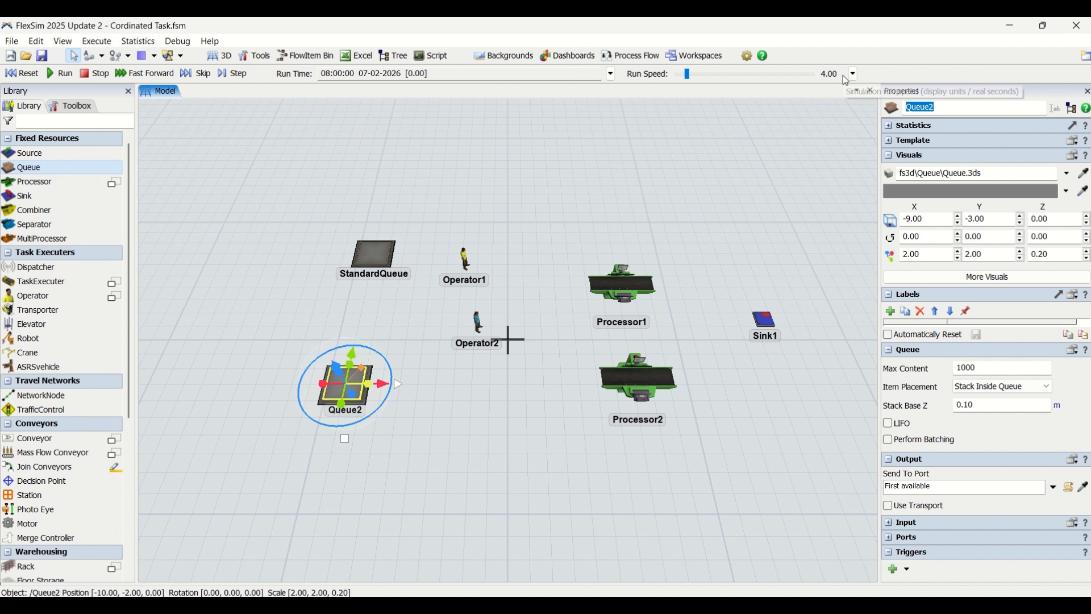
type("LArgeQueue")
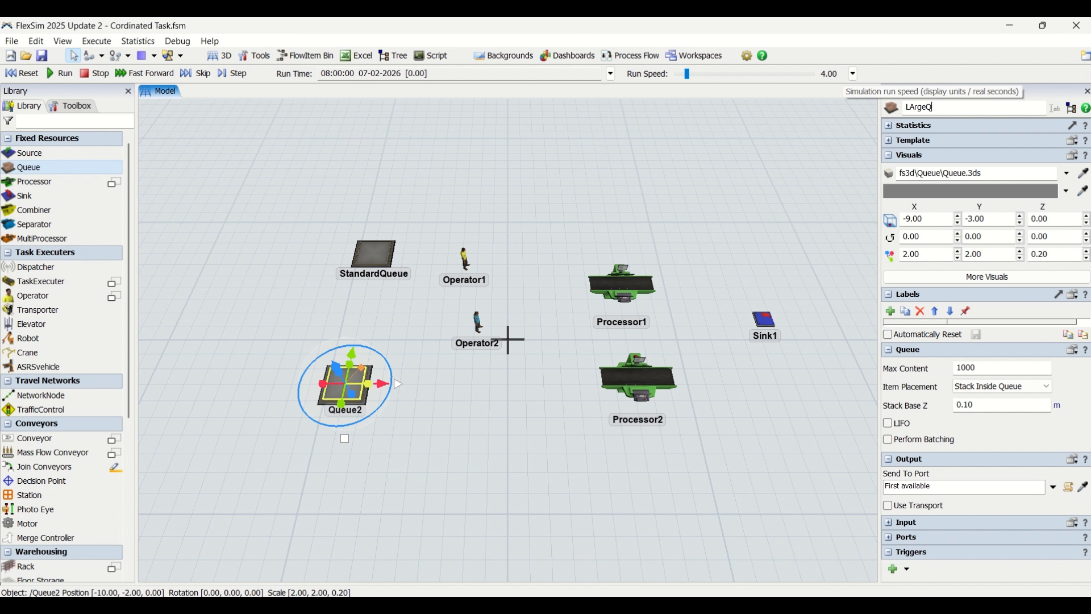
left_click(913, 107)
key("Delete")
type("a")
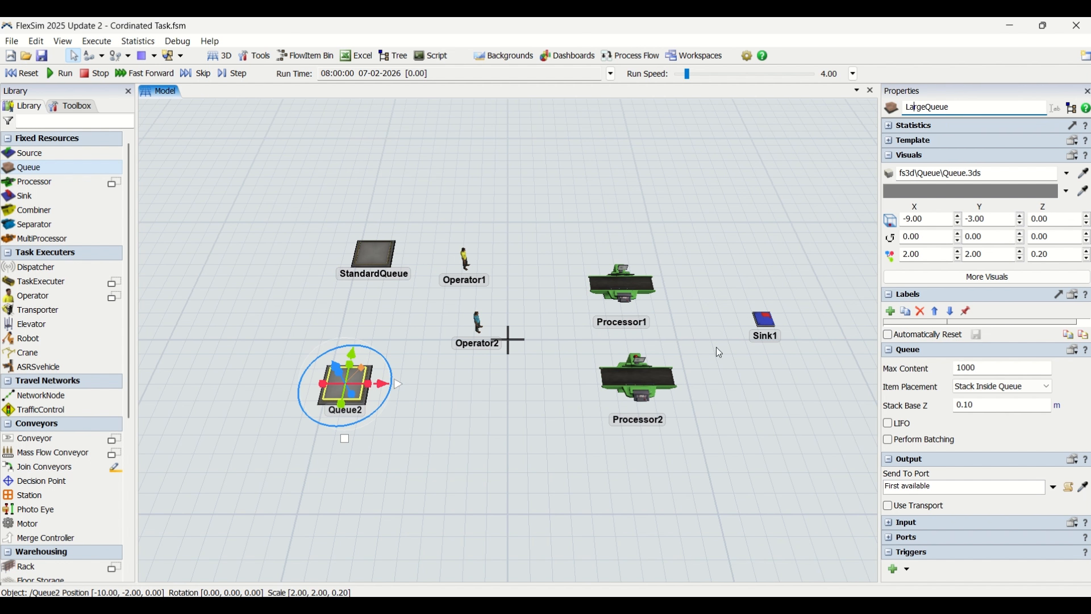
key("Return")
left_click(476, 383)
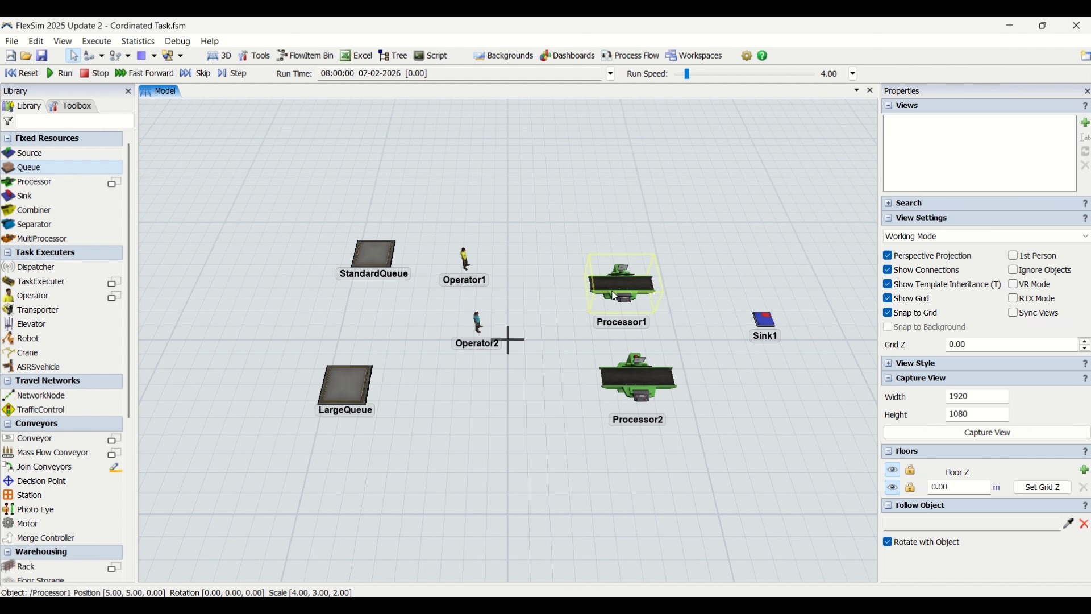
Rename Processor1 as ProcessorA and Processor2 as ProcessorB
left_click(616, 296)
left_click(957, 108)
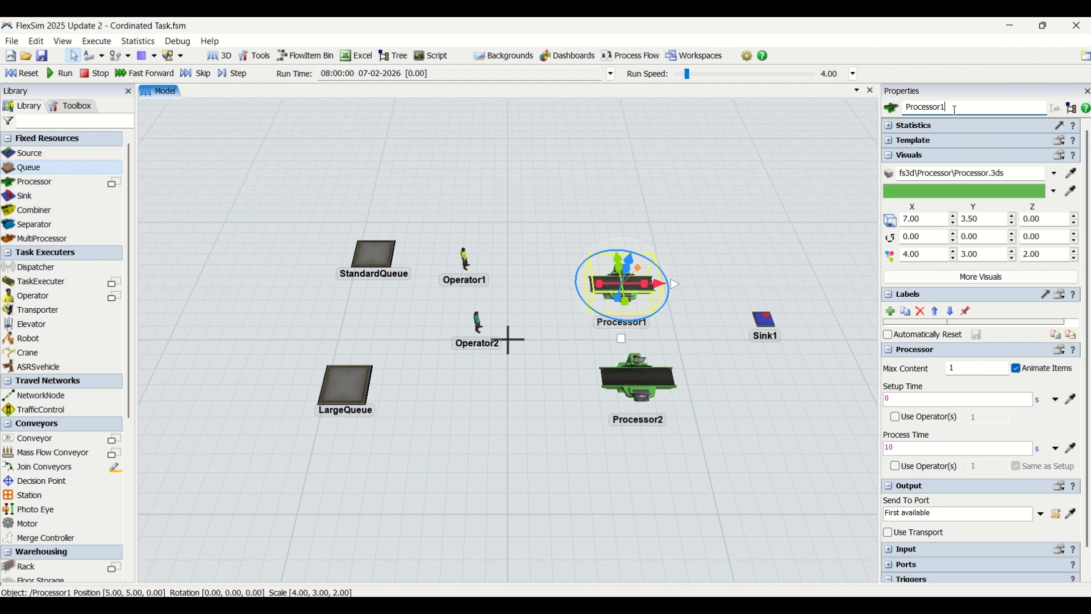
key("BackSpace")
type("A")
left_click(623, 386)
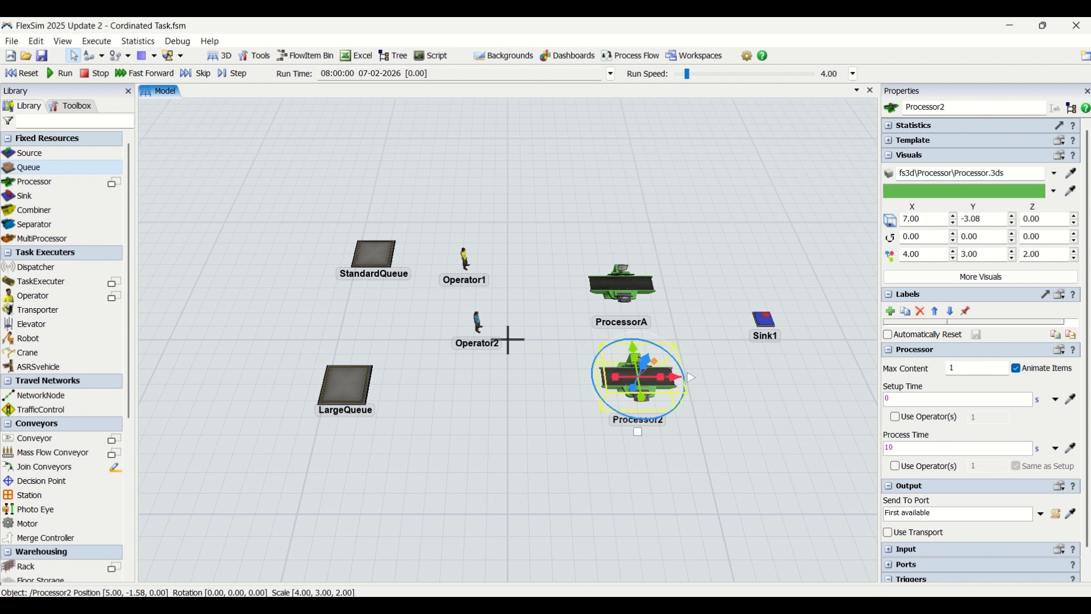
left_click(985, 108)
key("BackSpace")
type("B")
Rename Operator1 as OperatorA and Operator2 as OperatorB
left_click(467, 263)
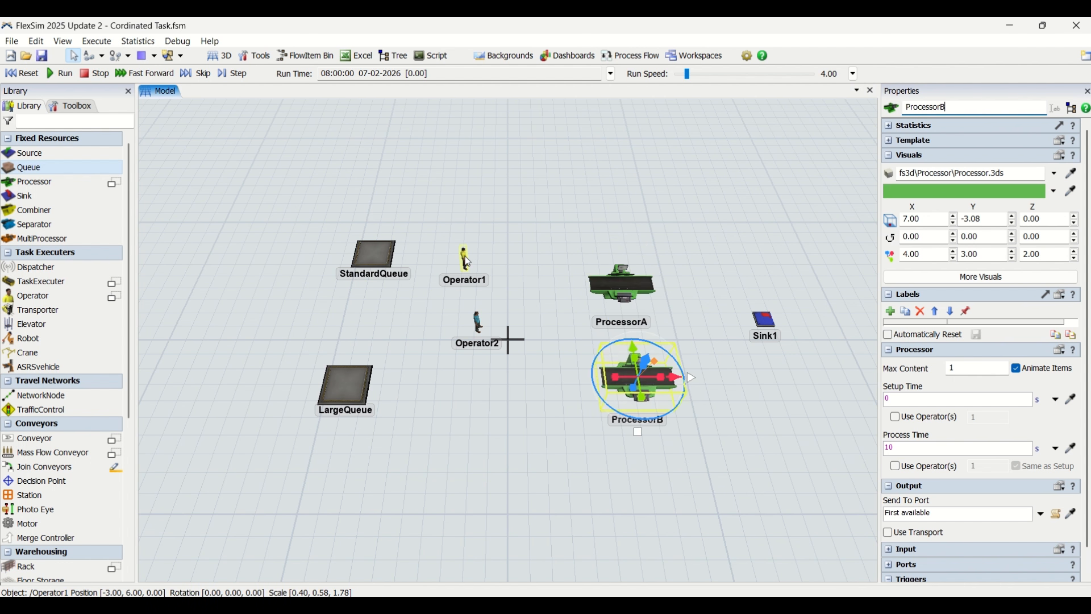
left_click(959, 108)
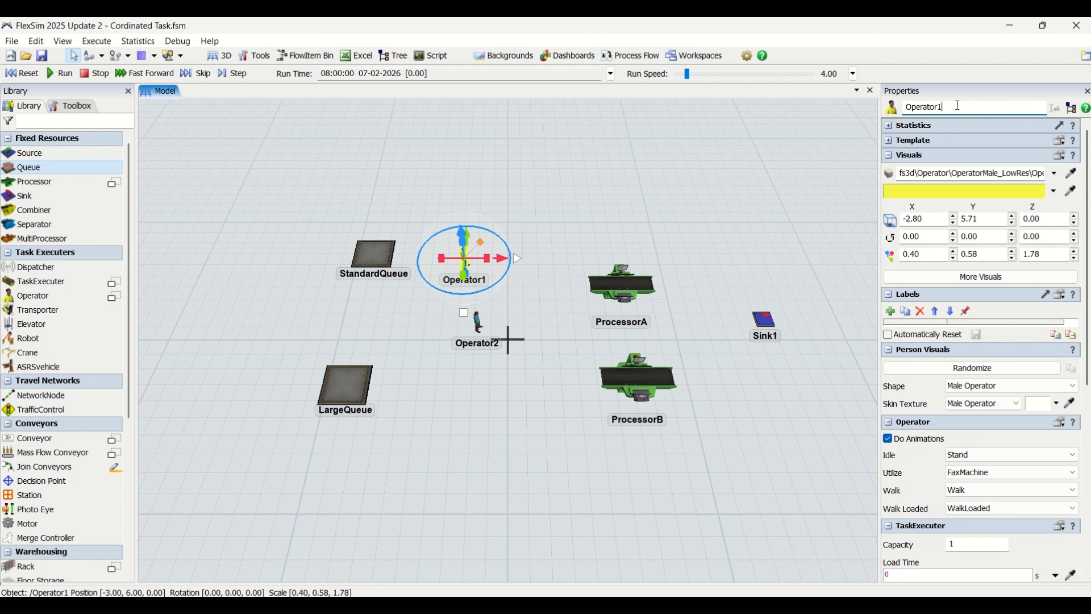
key("BackSpace")
type("A")
left_click(474, 319)
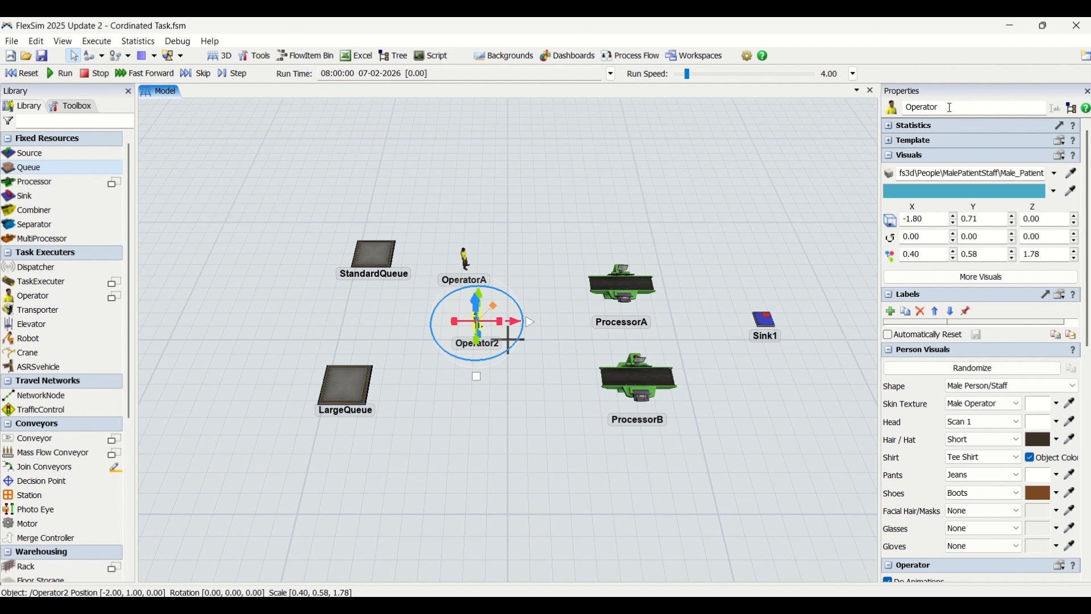
type("B")
key("Return")
left_click(566, 456)
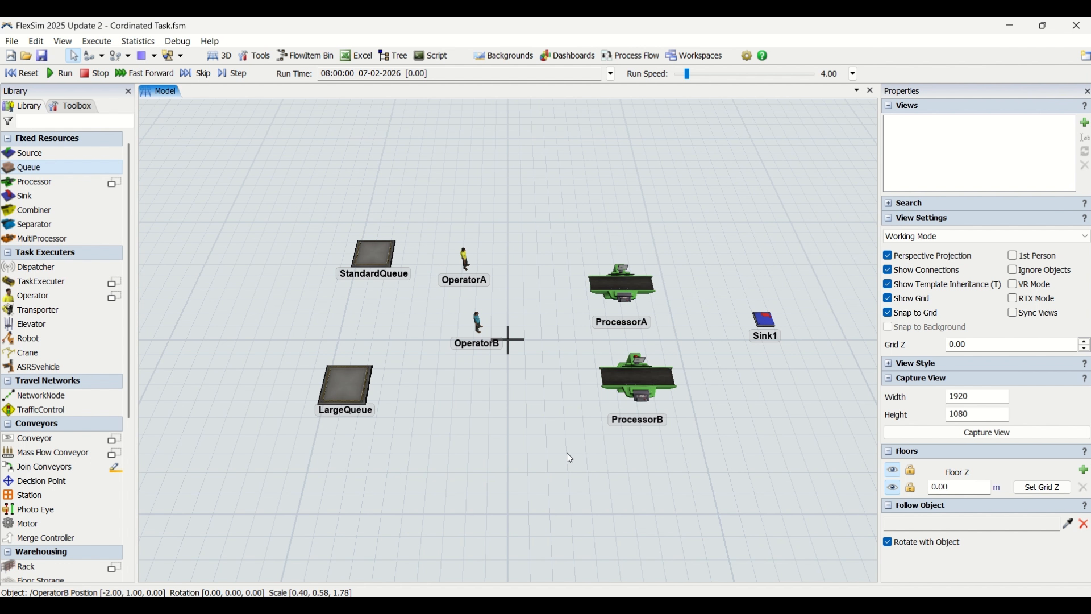
Compare the properties of OperatorA and OperatorB, including OperatorB's task executor and travel settings
left_click(466, 265)
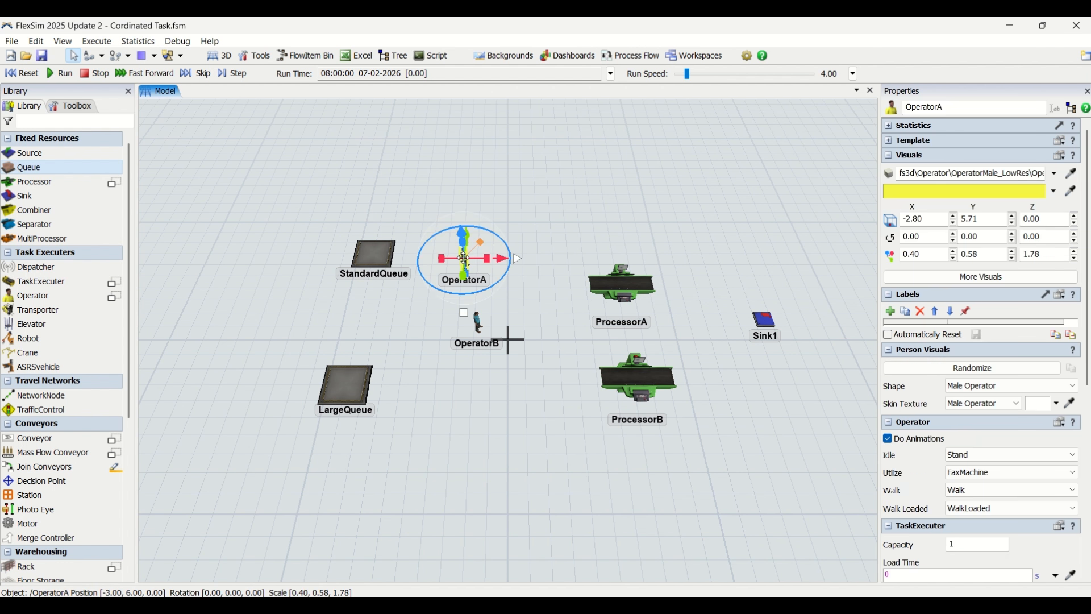
left_click(480, 323)
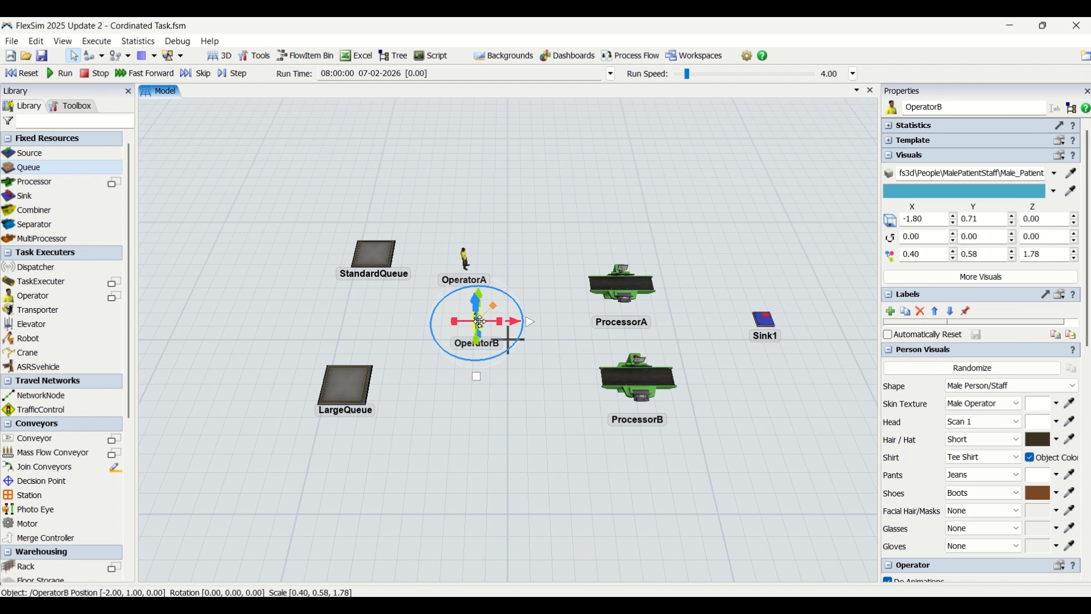
left_click(467, 262)
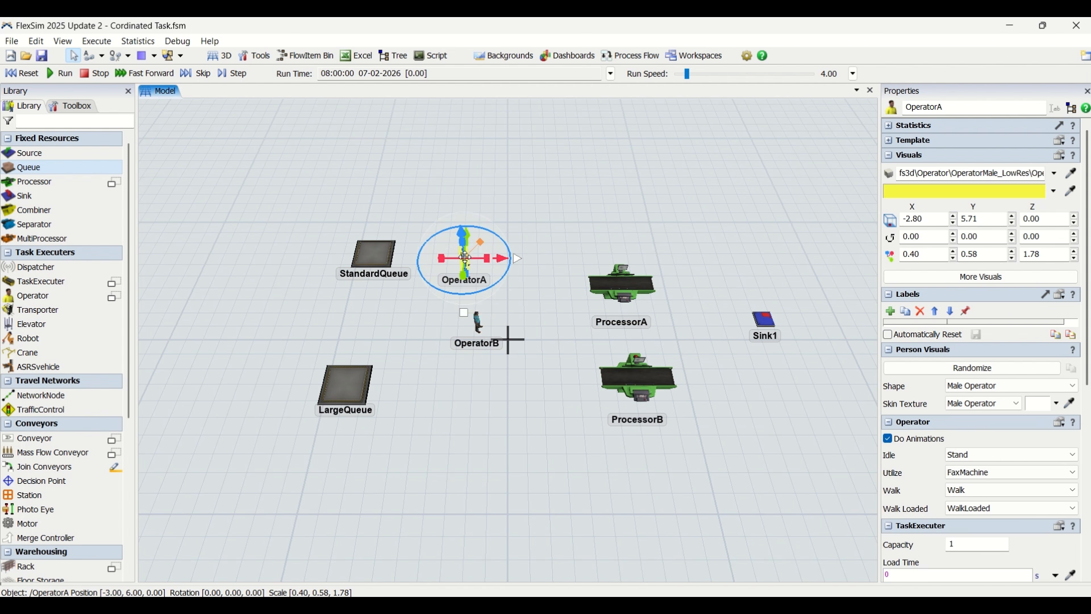
left_click(479, 328)
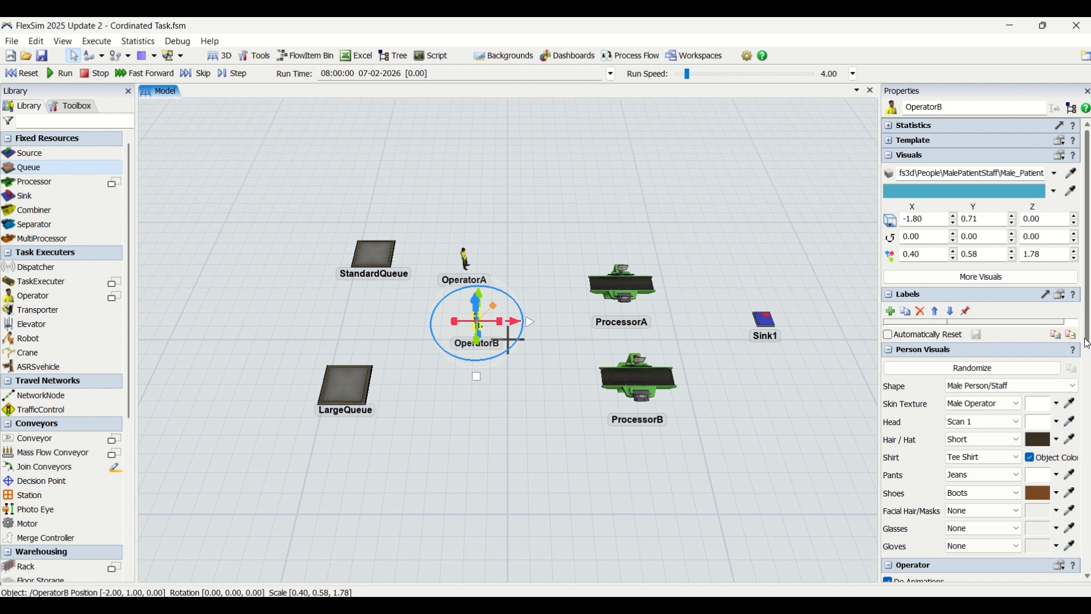
scroll(1088, 438, "down", 3)
scroll(1088, 457, "down", 5)
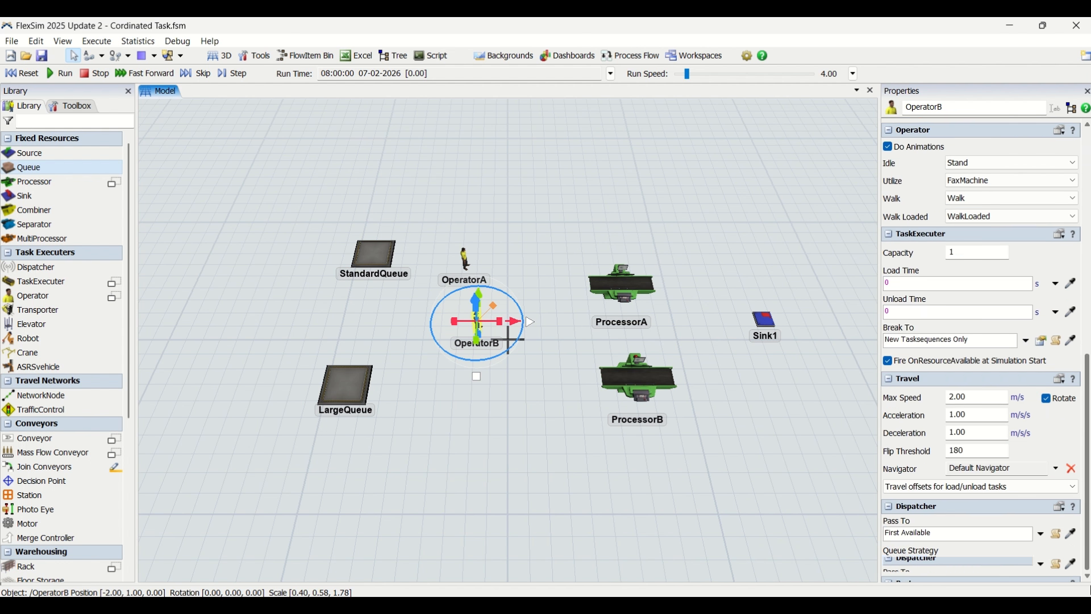
left_click(534, 435)
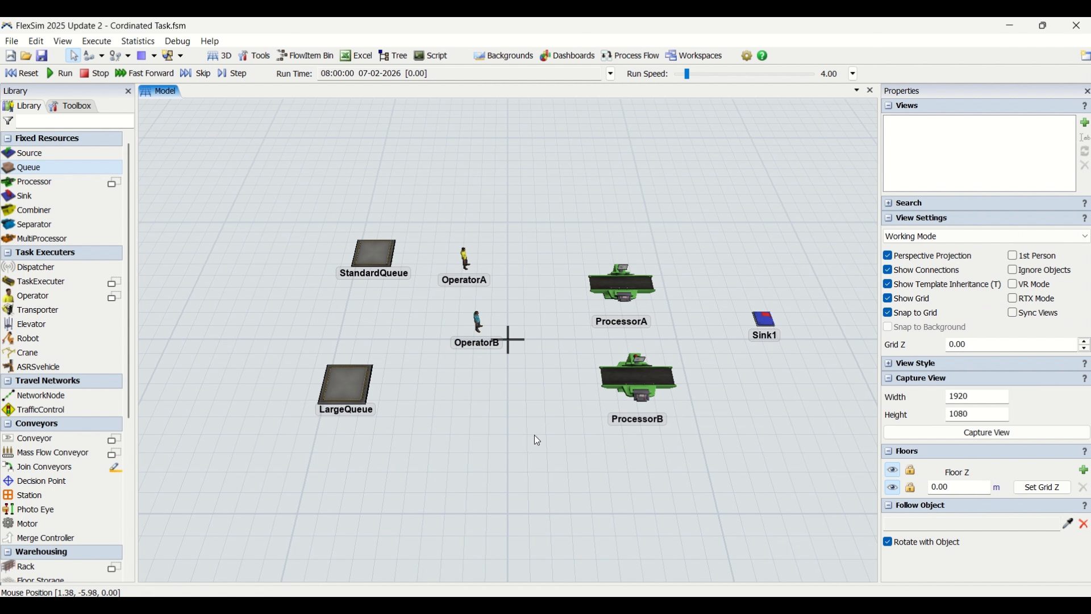
Create a new group named Operators
left_click(77, 107)
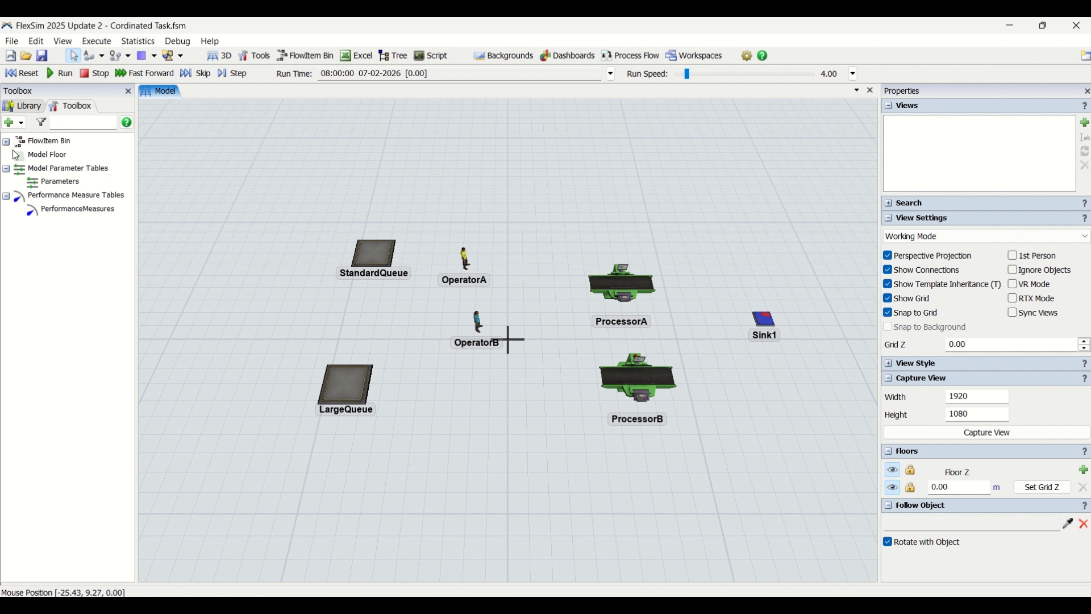
left_click(10, 123)
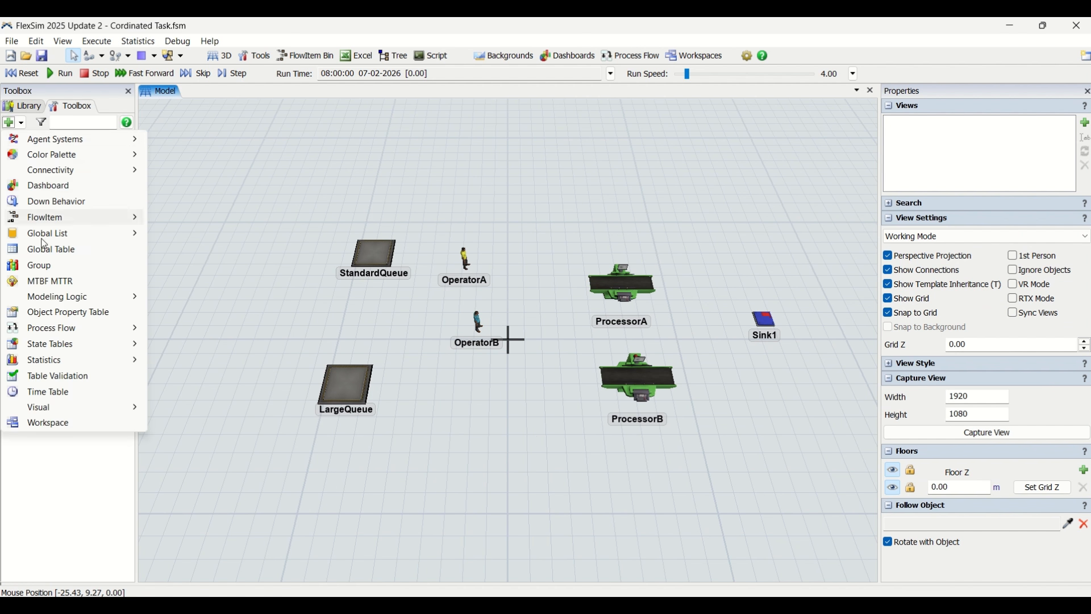
left_click(40, 266)
double_click(336, 116)
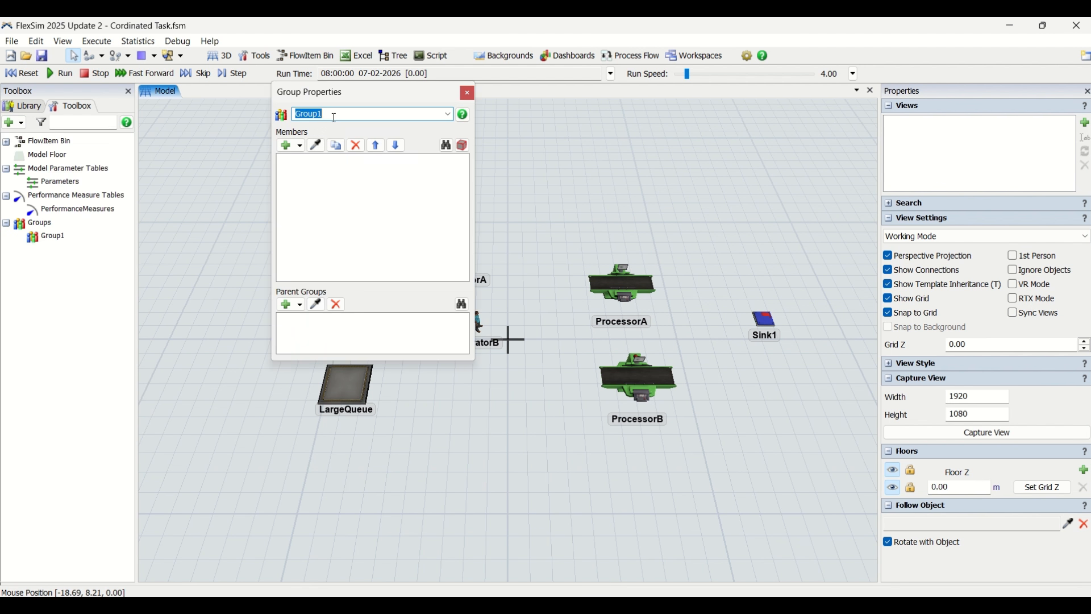
type("Operators")
Add OperatorA and OperatorB as members of the Operators group by sampling them in the model
left_click(316, 146)
left_click(476, 317)
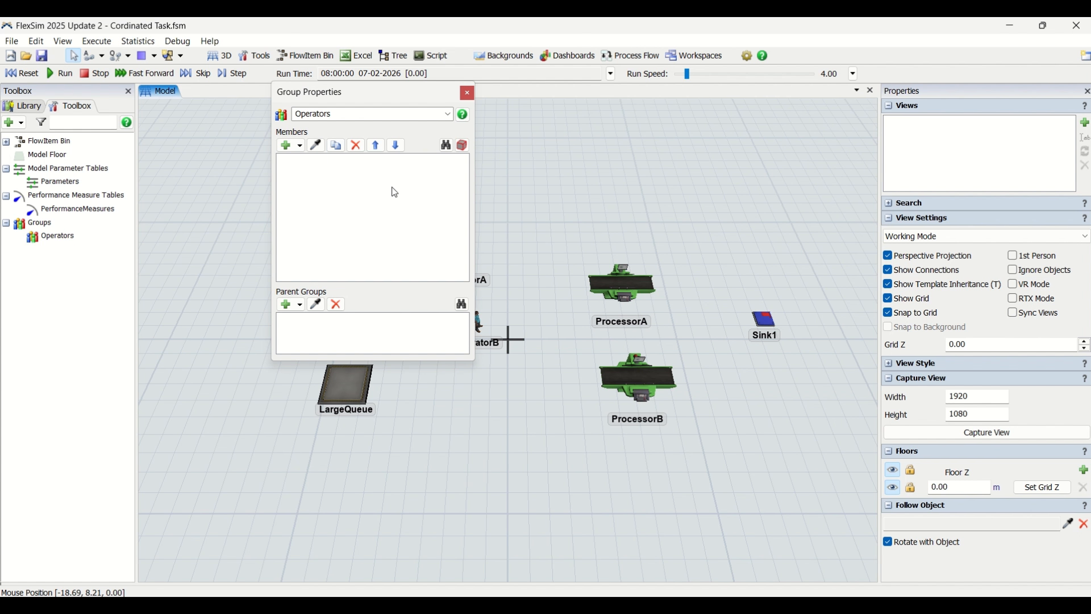
left_click_drag(362, 98, 263, 163)
left_click(316, 146)
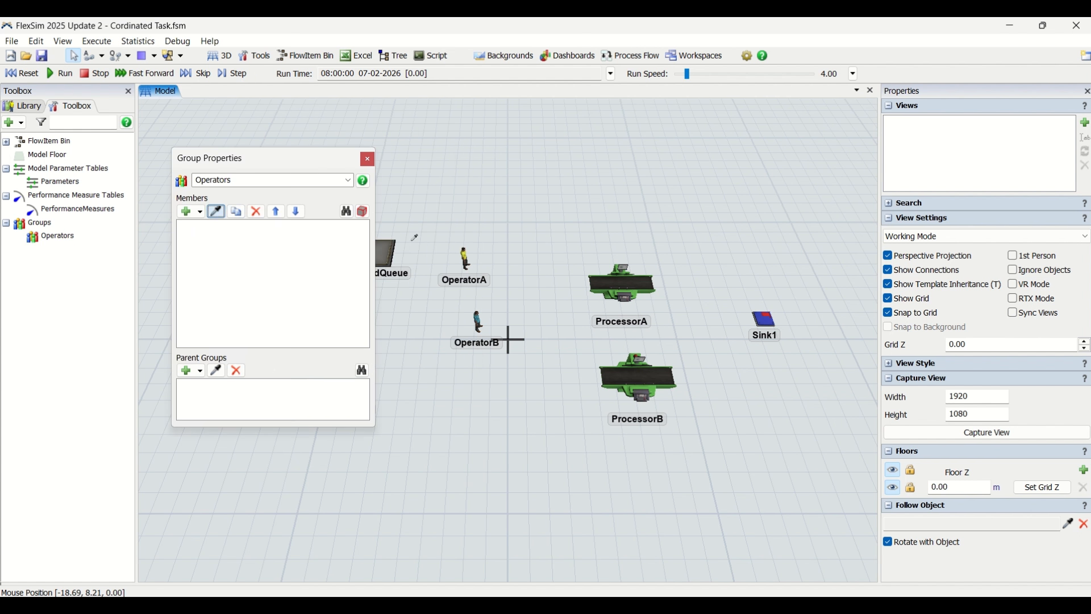
left_click(464, 266)
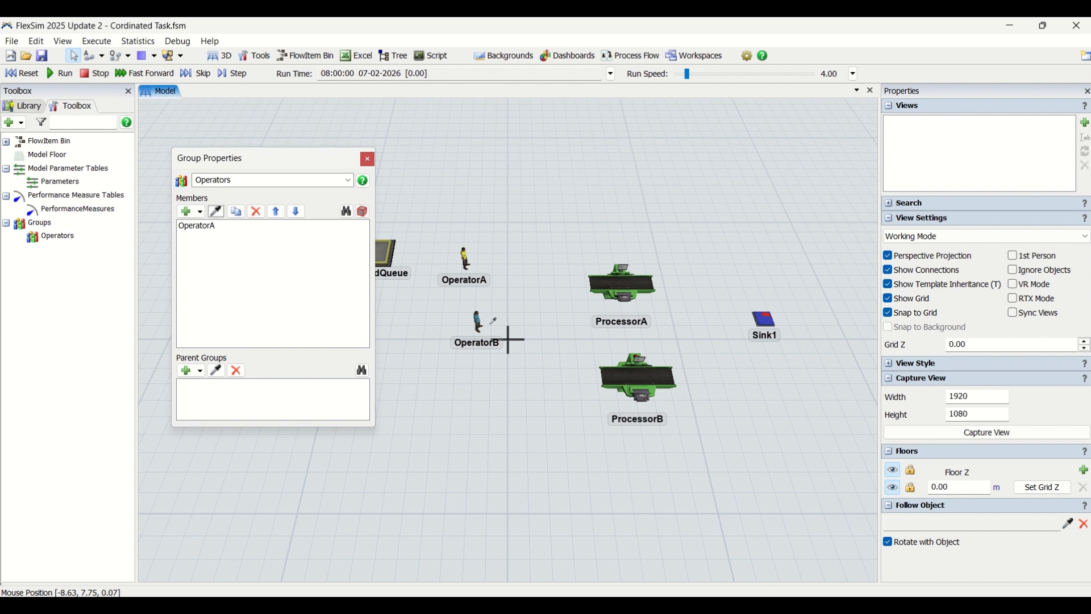
left_click(477, 325)
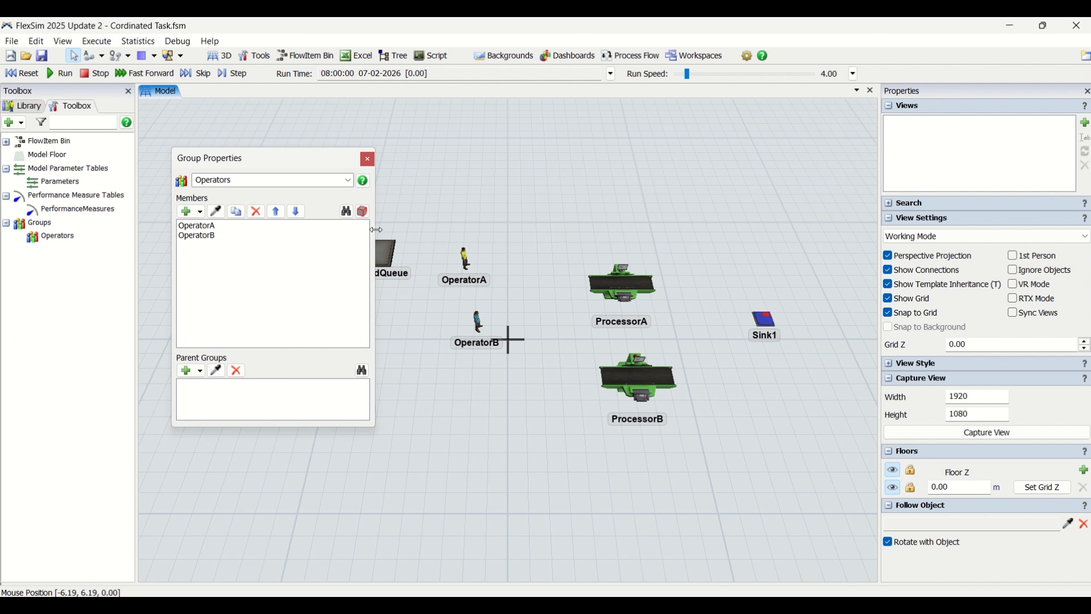
left_click(368, 159)
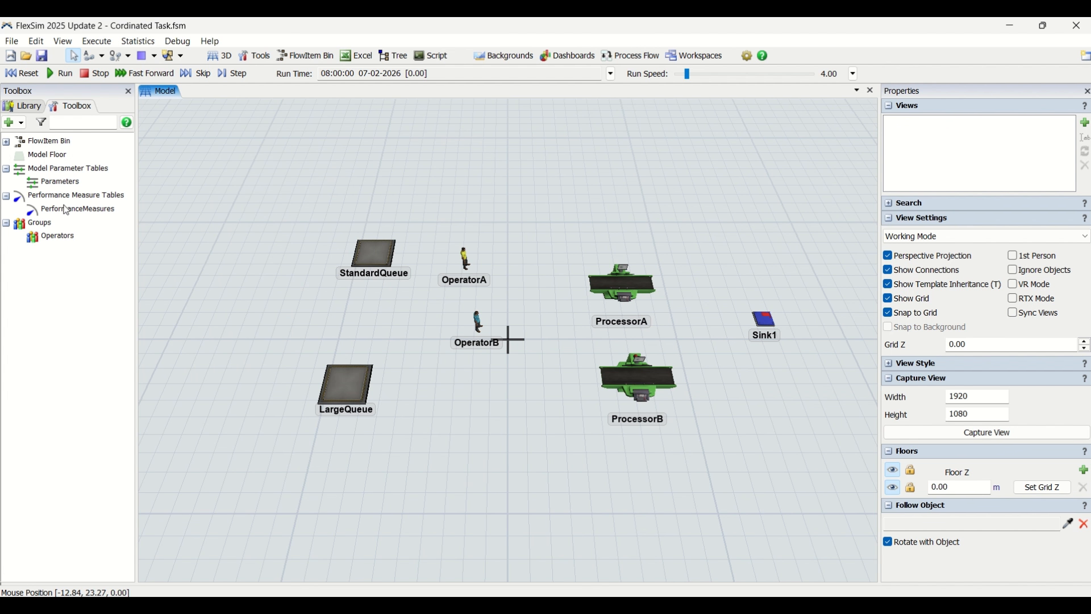
Duplicate the Operators group and name the copy Processors
right_click(53, 237)
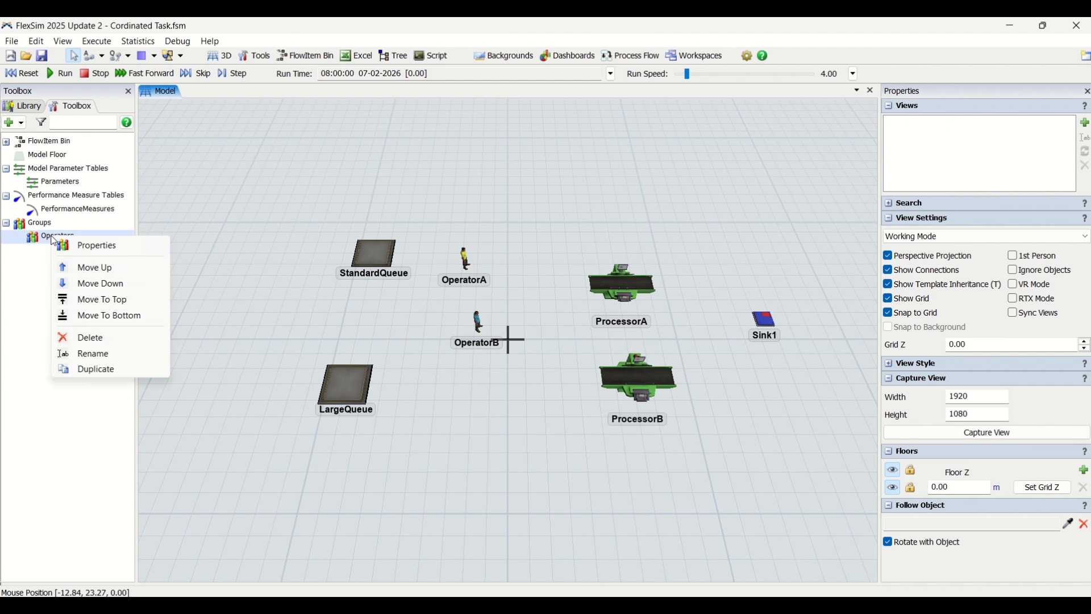
left_click(91, 369)
double_click(339, 113)
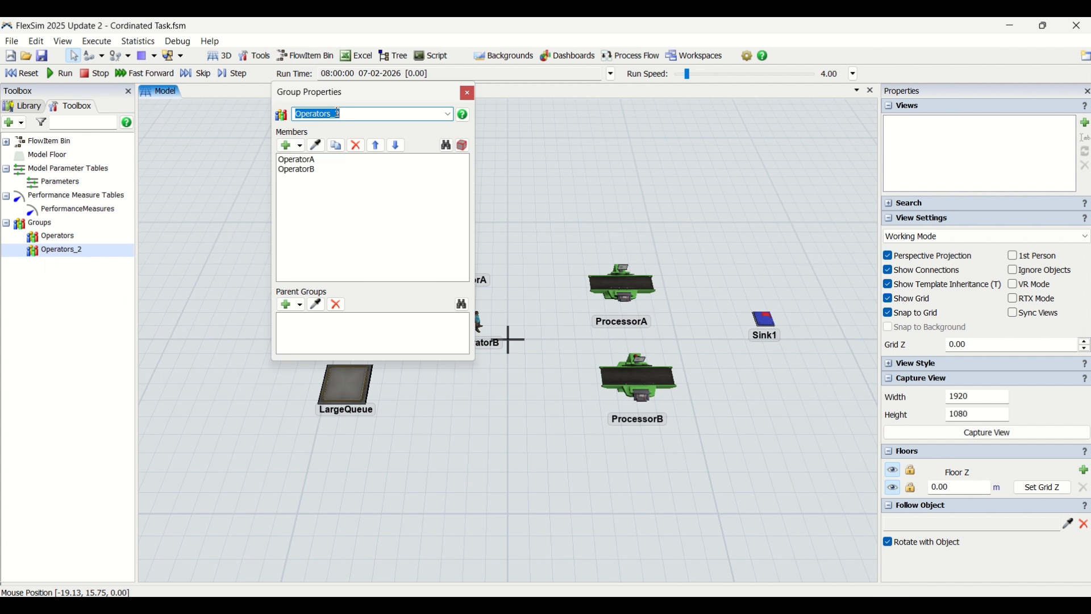
type("Processors")
Replace the operator members of the Processors group with ProcessorA and ProcessorB
left_click_drag(298, 162, 301, 174)
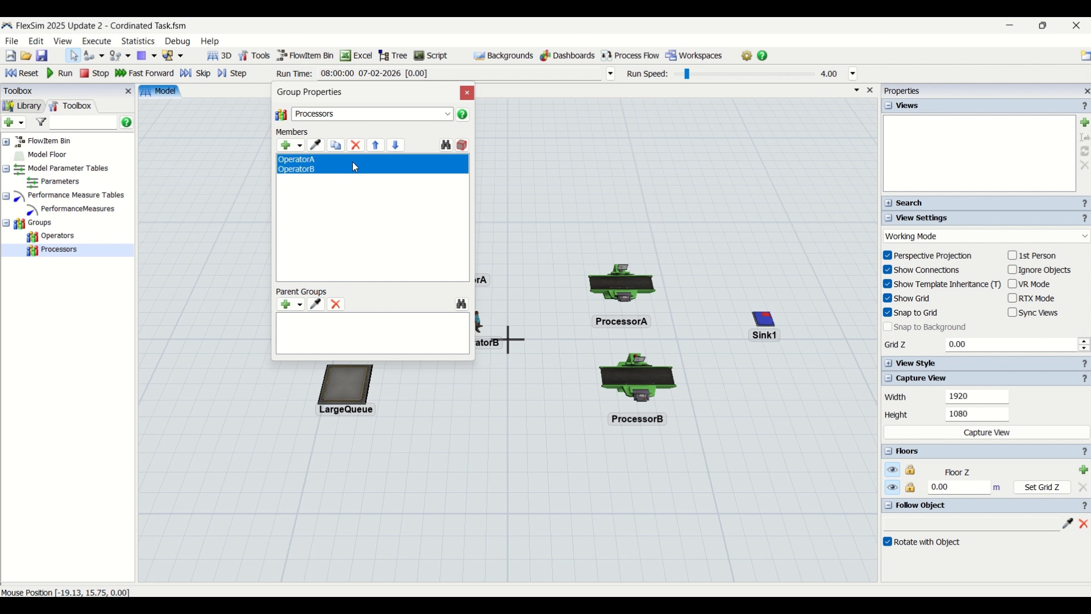
left_click(356, 145)
left_click(316, 145)
left_click(623, 287)
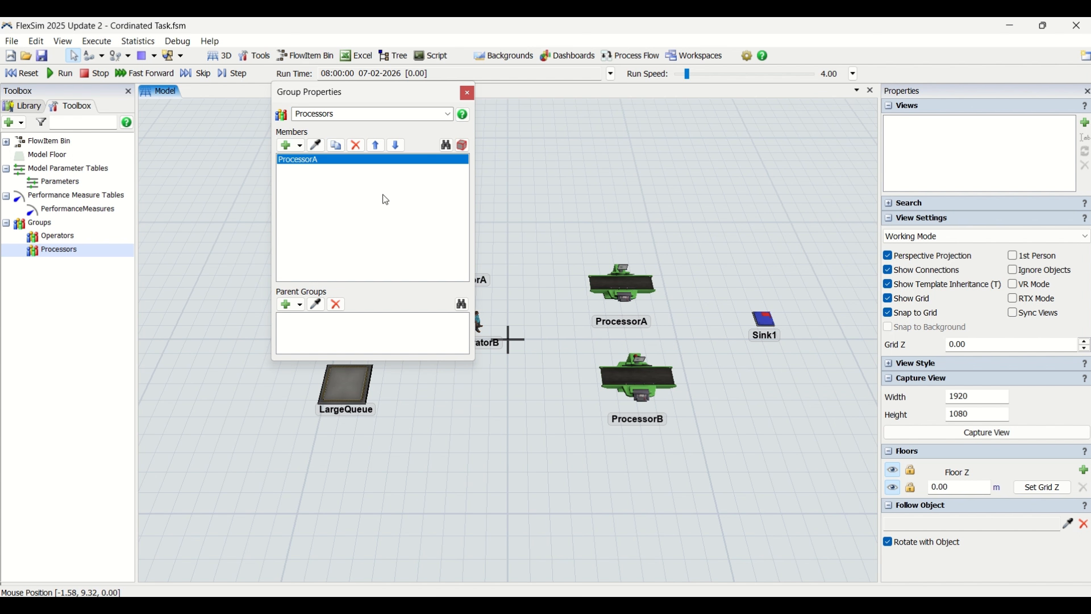
left_click(316, 145)
left_click(638, 378)
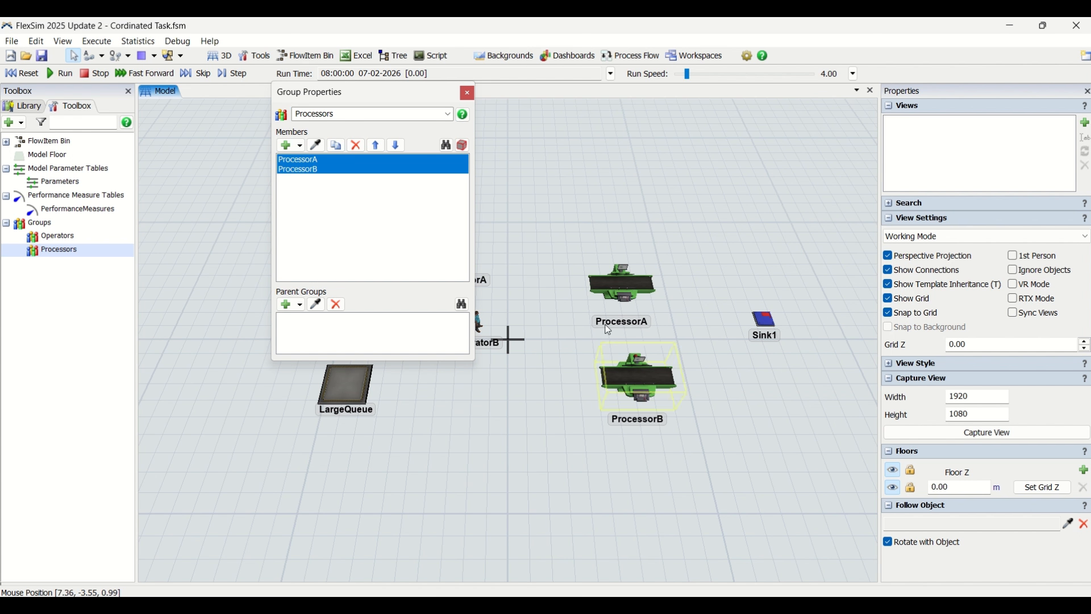
left_click(467, 93)
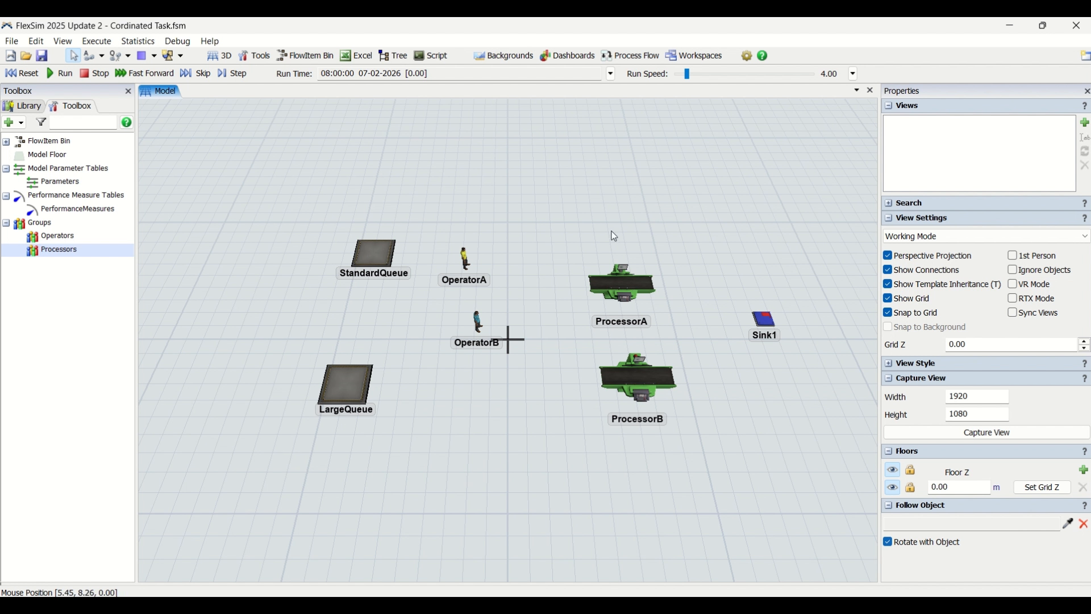
Reset the model and add a new process flow beside the 3D model view
left_click_drag(615, 236, 509, 222)
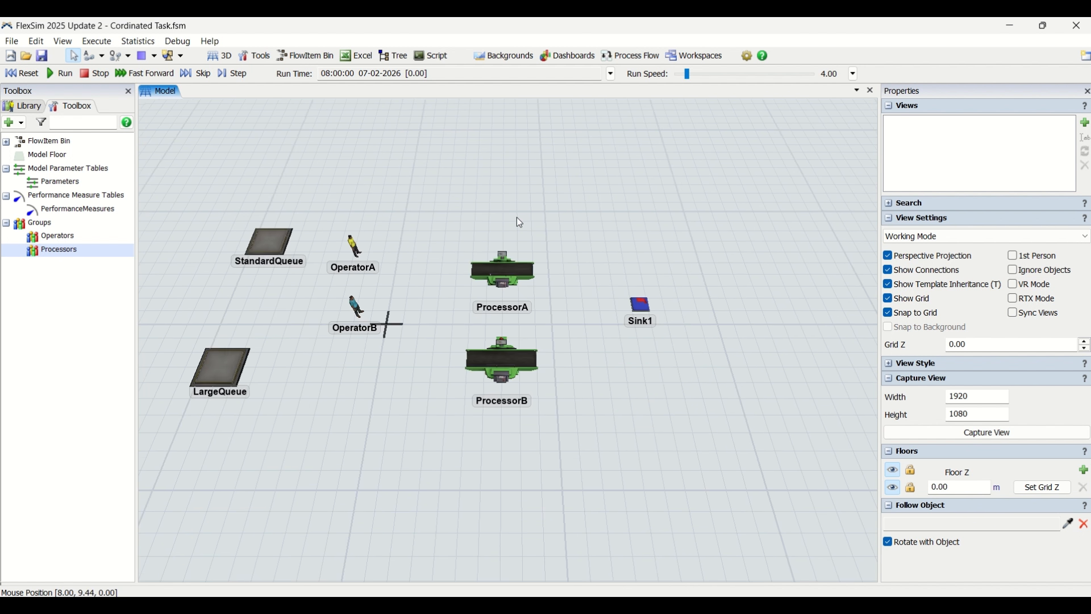
left_click(23, 76)
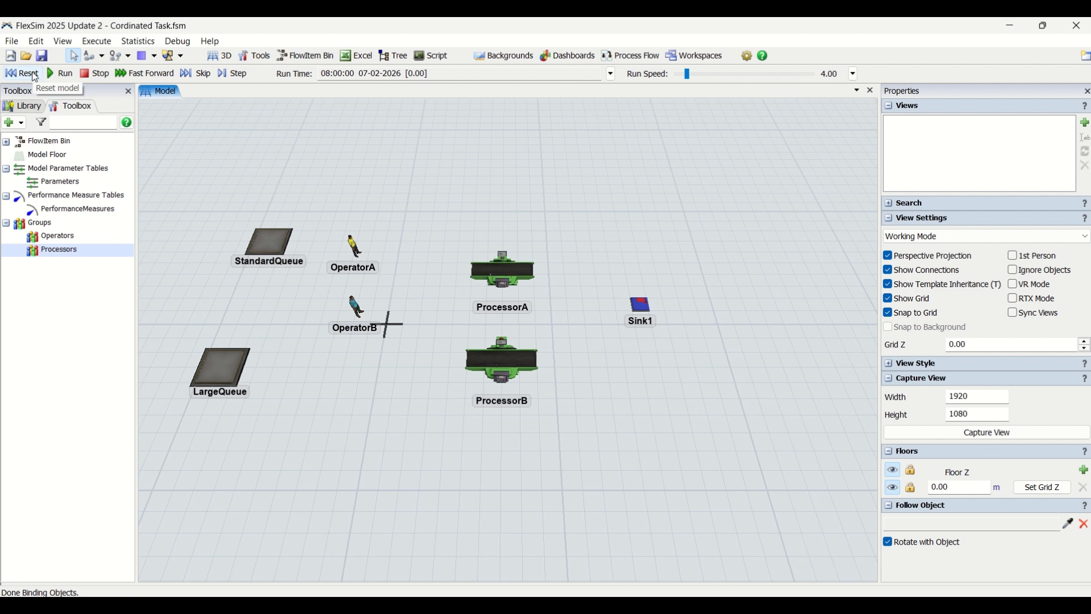
left_click_drag(278, 281, 372, 357)
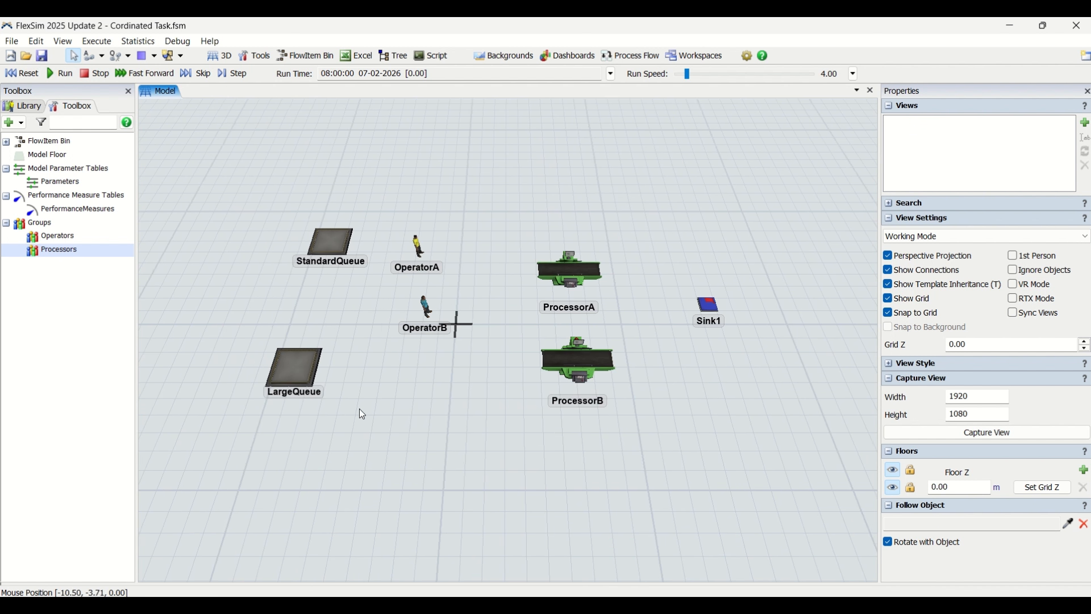
left_click(626, 55)
left_click(654, 72)
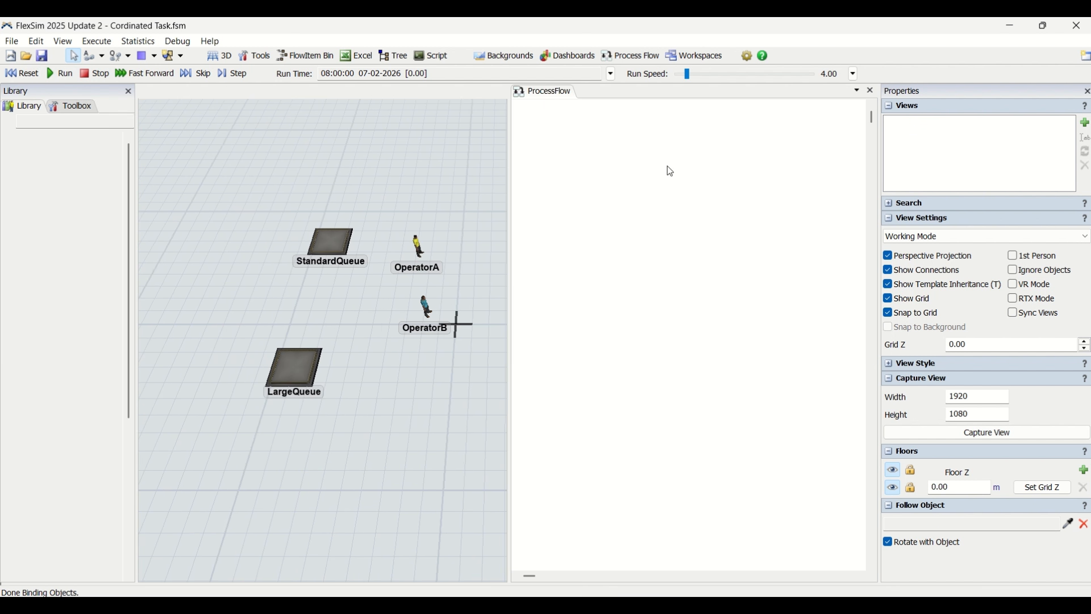
left_click(671, 172)
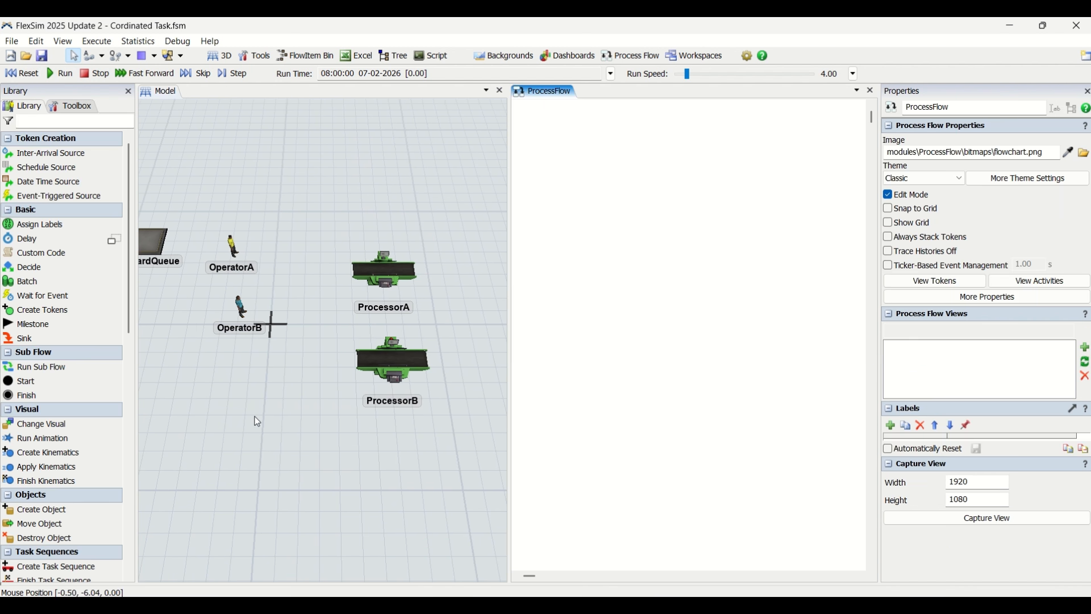
scroll(258, 447, "down", 2)
left_click_drag(258, 447, 300, 440)
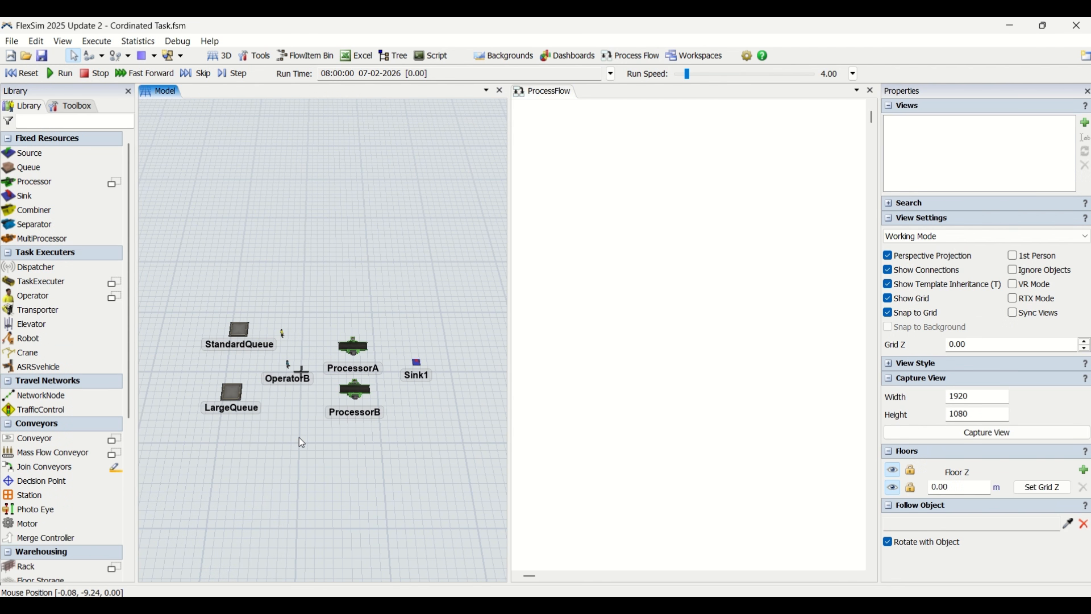
Add a Process display shape to the empty process flow
left_click(565, 139)
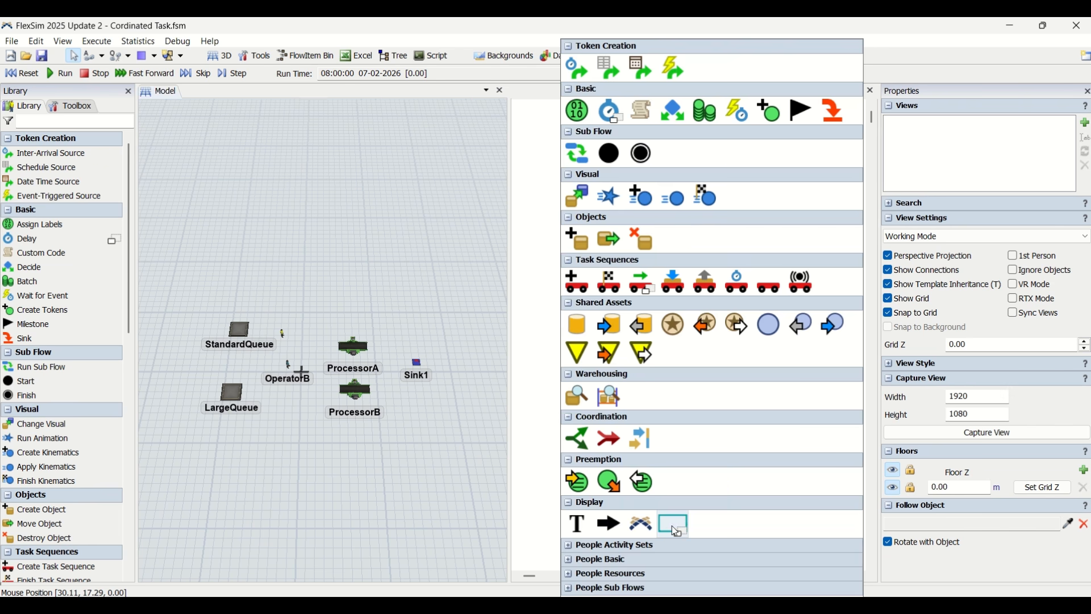
left_click(676, 527)
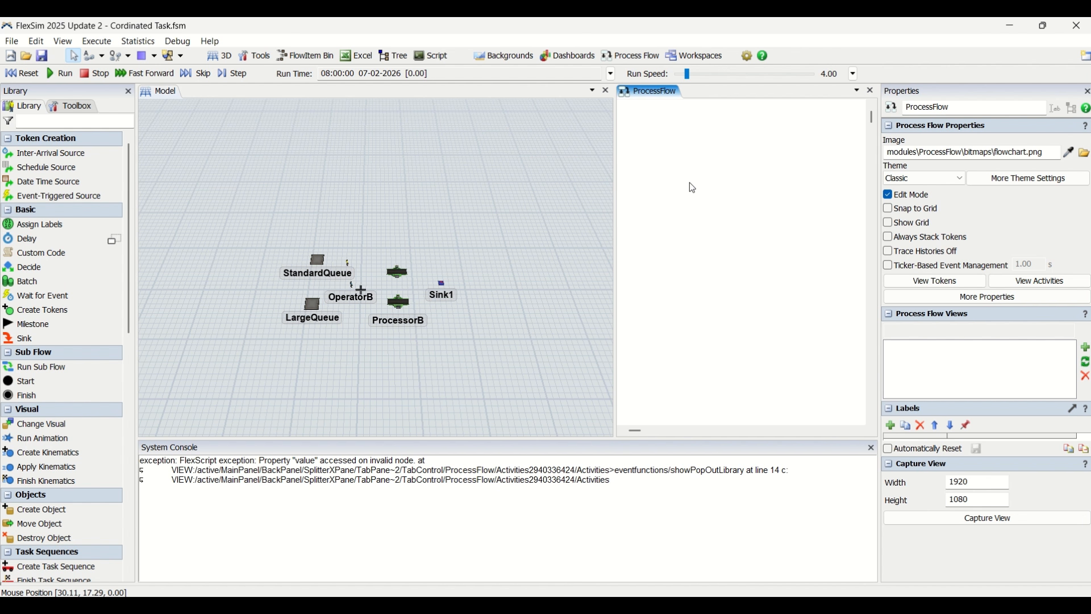
mouse_move(681, 152)
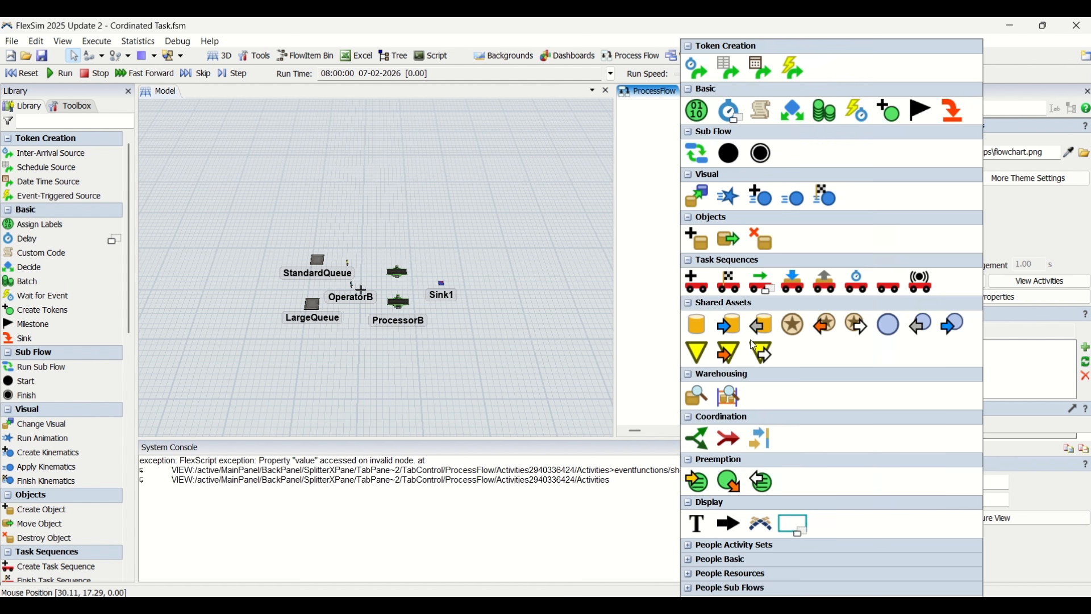
left_click(788, 532)
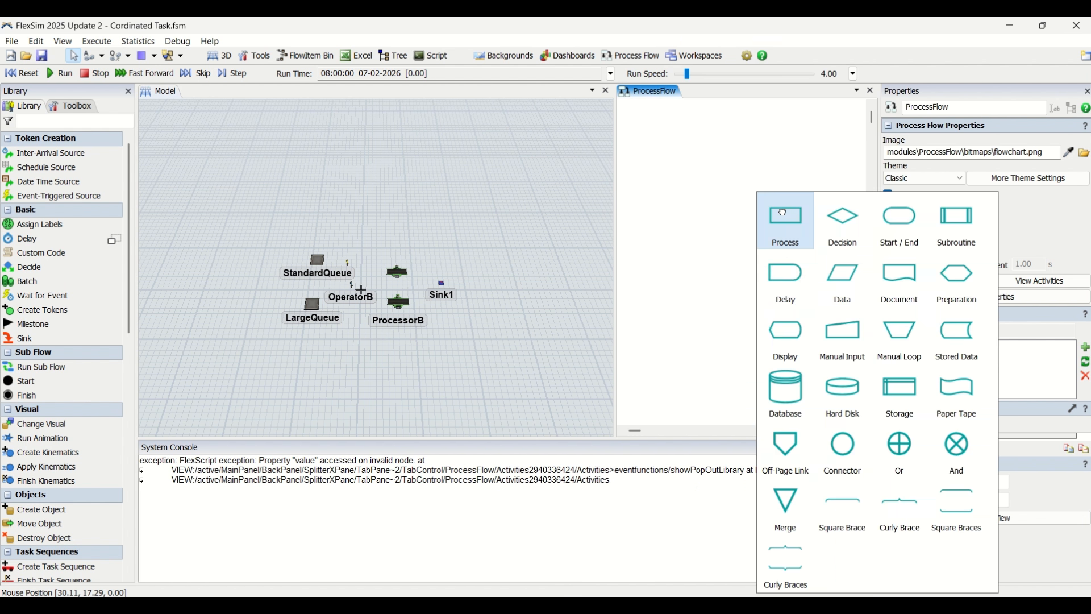
left_click(783, 213)
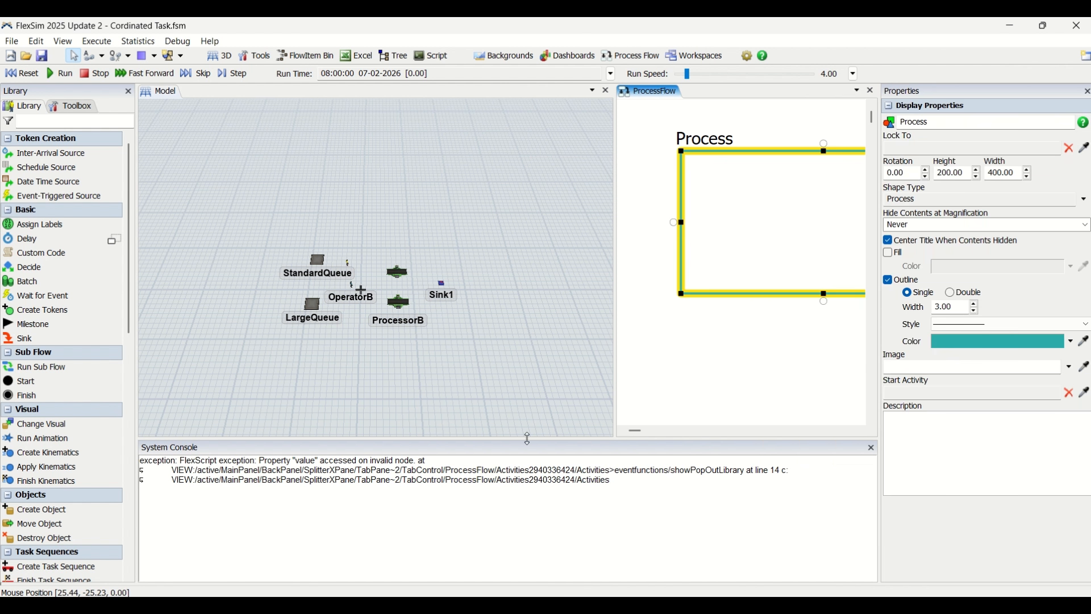
Shrink the system console, reset the model and widen the process flow view so the whole Process shape fits
left_click_drag(529, 440, 529, 505)
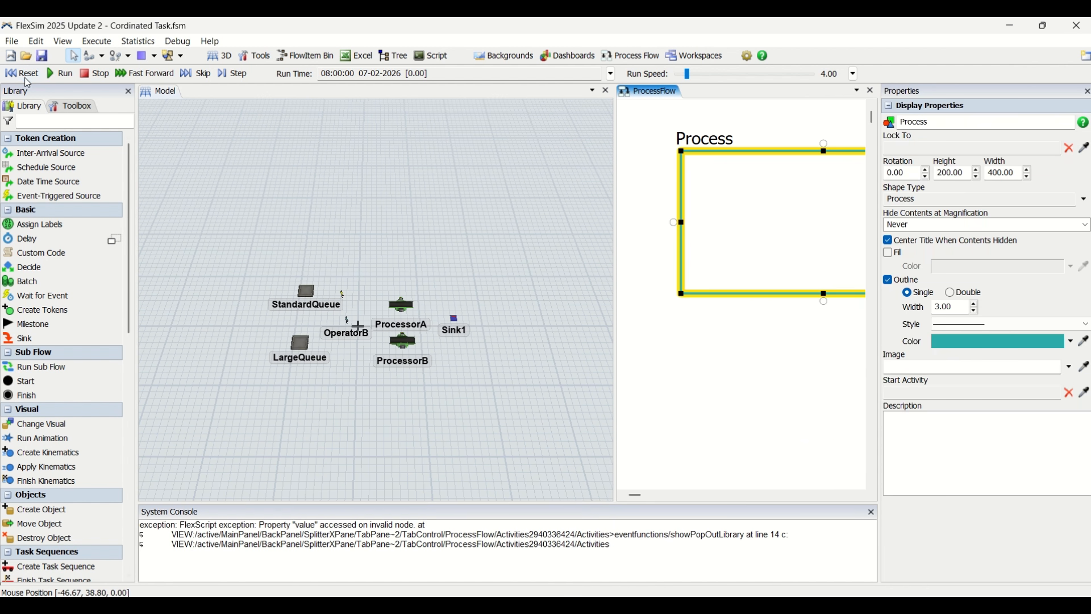
left_click(26, 74)
left_click_drag(615, 187, 511, 188)
left_click_drag(879, 196, 965, 196)
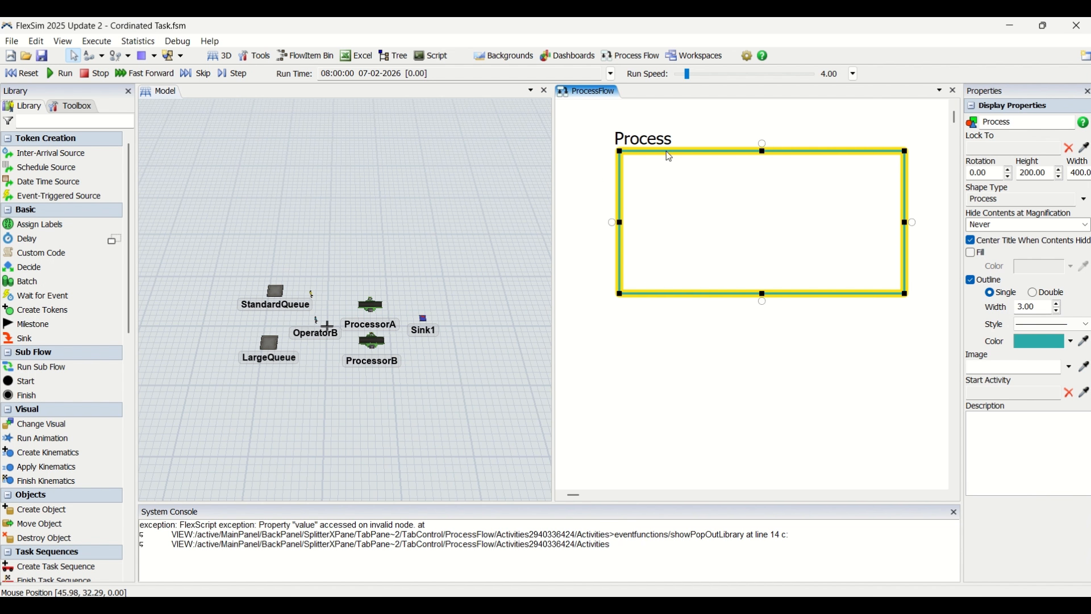
Retitle the Process shape in the process flow as Resources
double_click(650, 147)
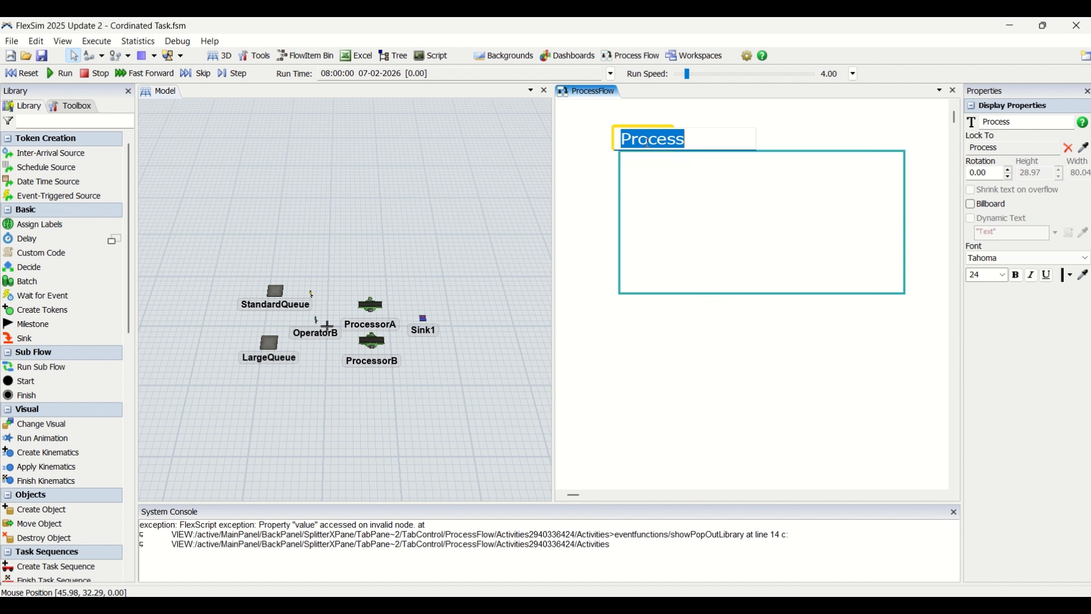
type("REsources")
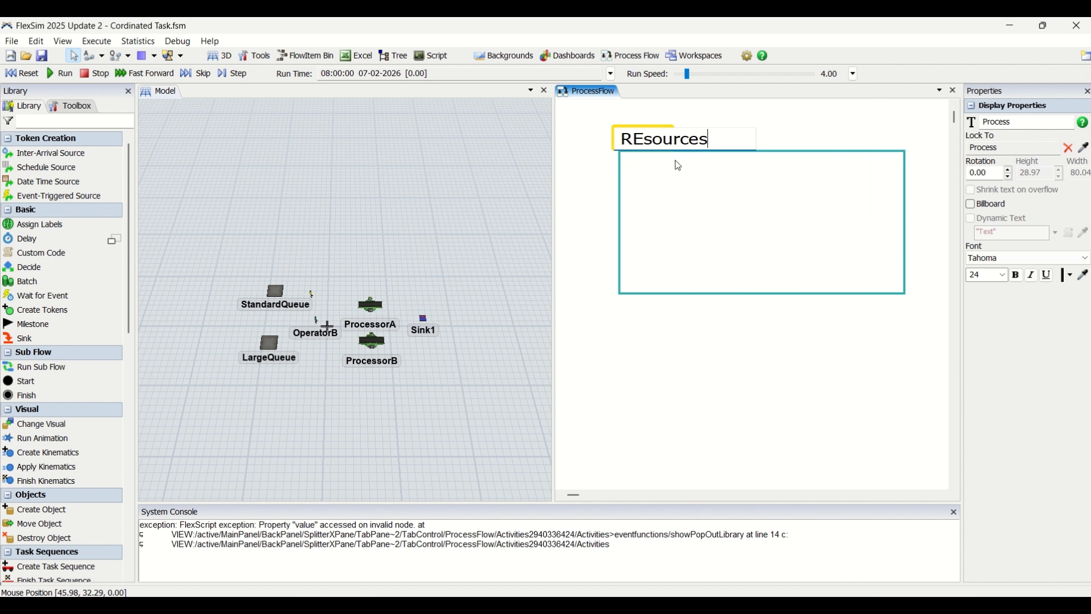
key("Return")
key("BackSpace")
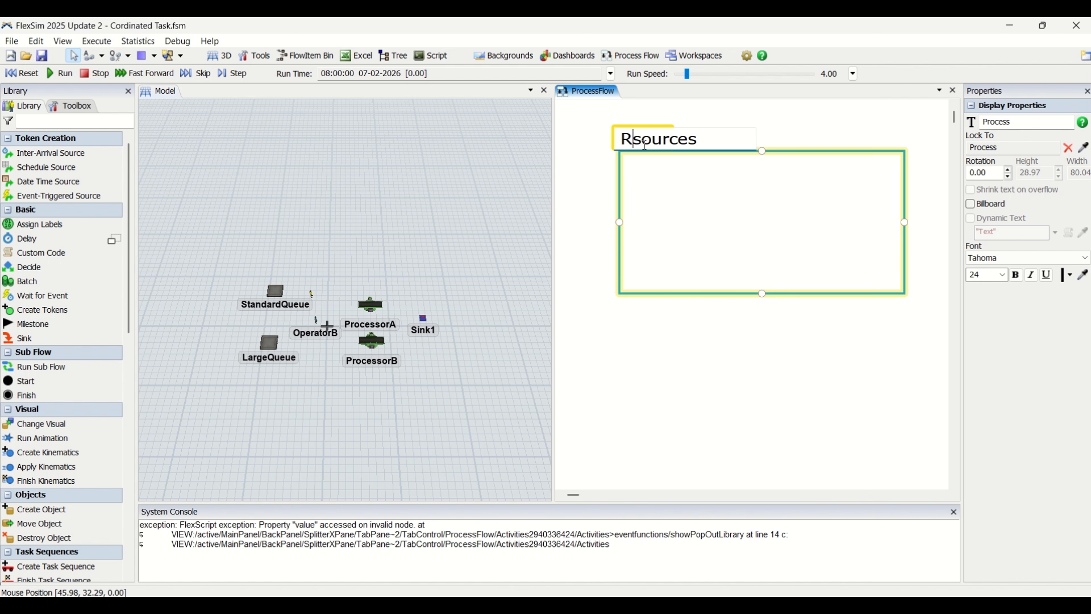
type("e")
key("Return")
left_click(666, 359)
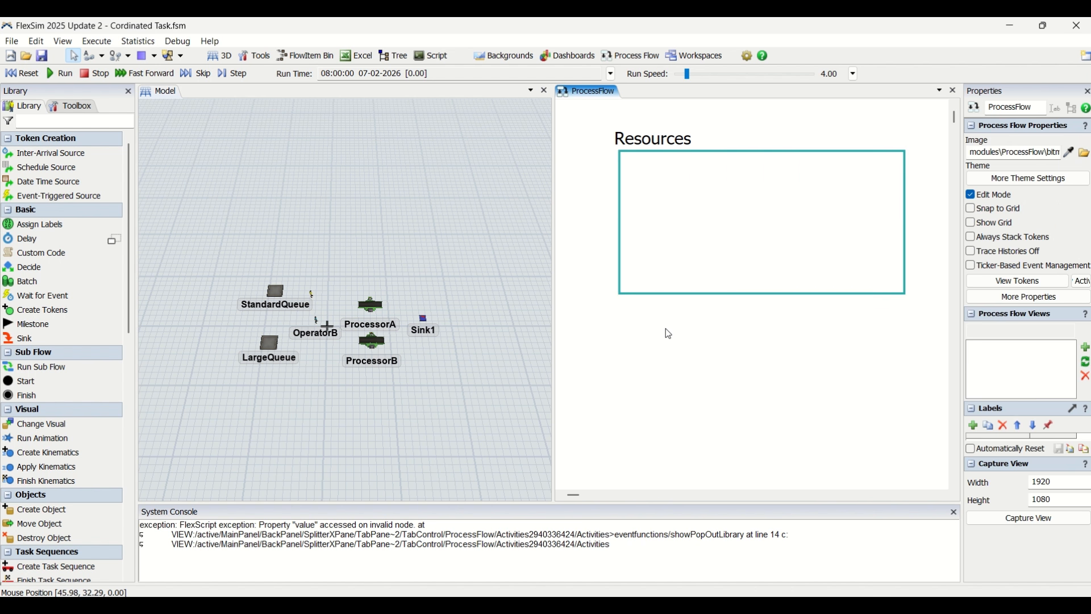
Add two Resource activities inside the Resources shape and align the second directly below the first
double_click(649, 183)
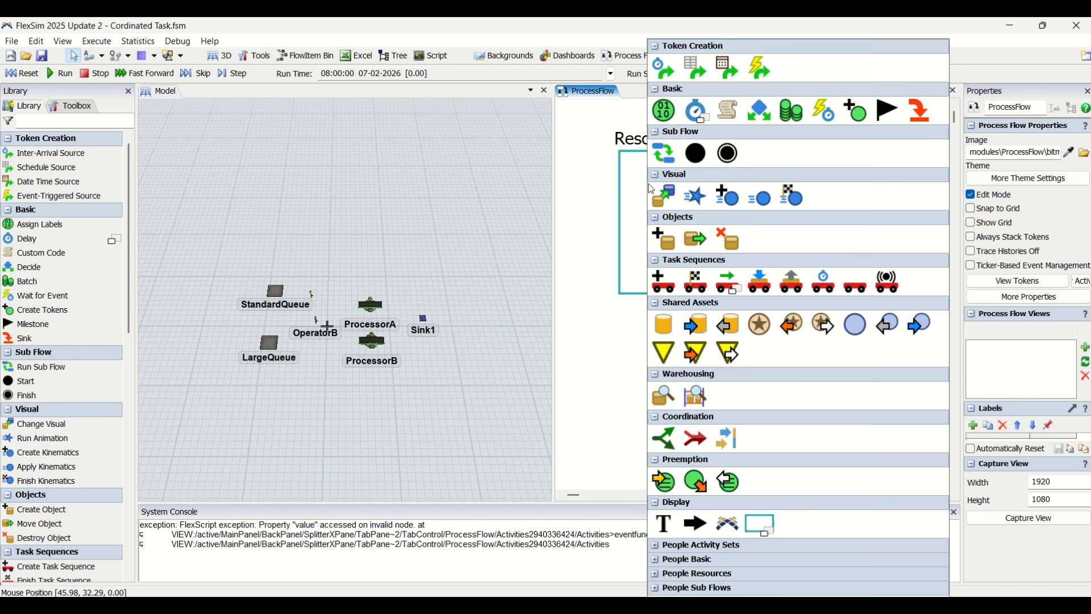
left_click(759, 324)
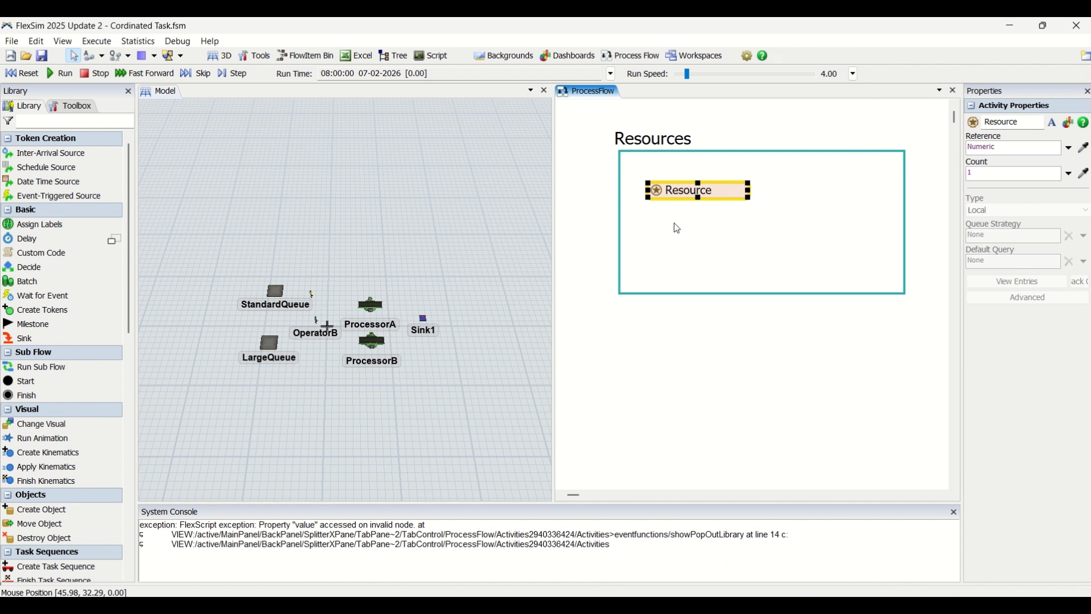
double_click(674, 224)
left_click(786, 330)
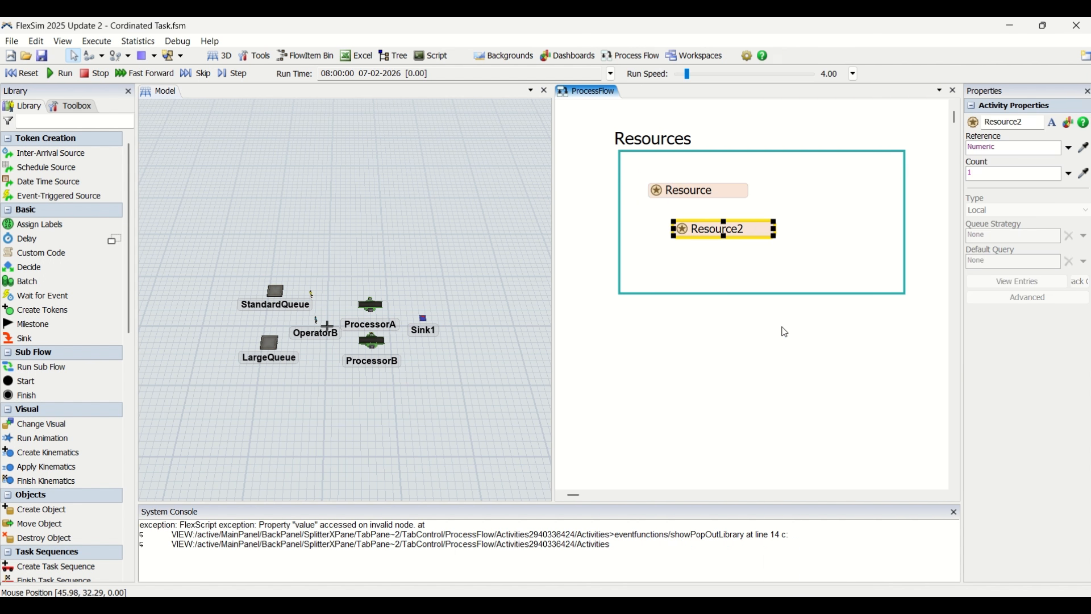
left_click_drag(751, 223, 725, 219)
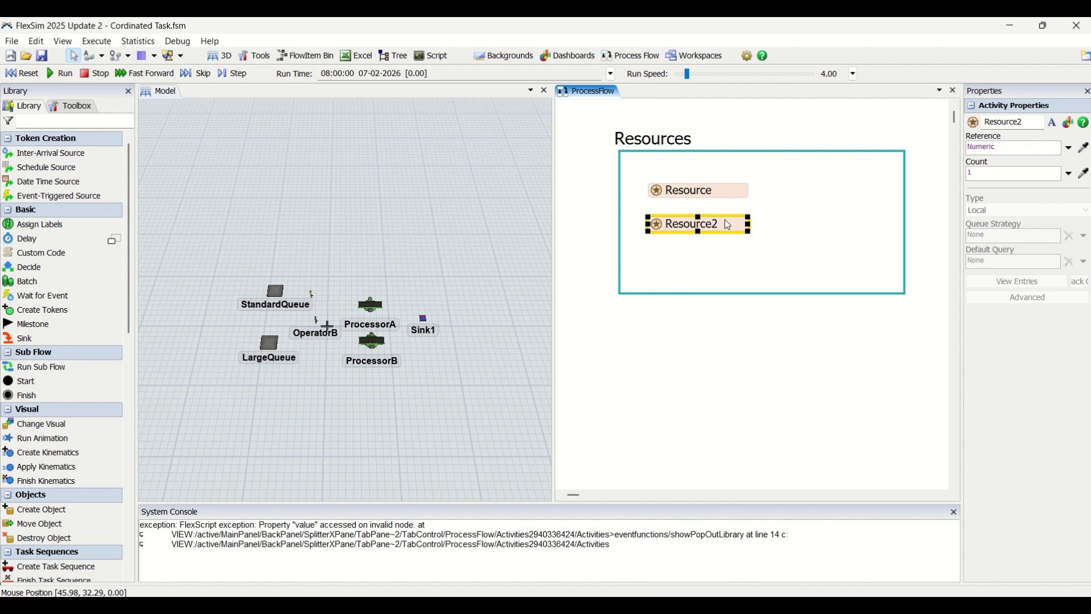
Rename the upper Resource activity as Proc and the lower one as Operators
double_click(720, 192)
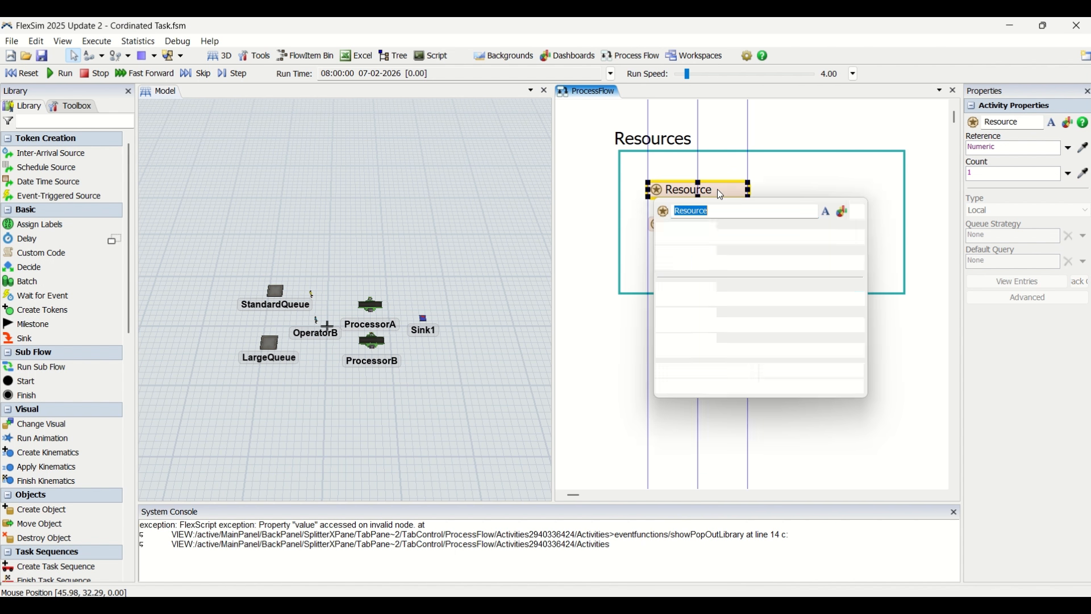
type("PRoc")
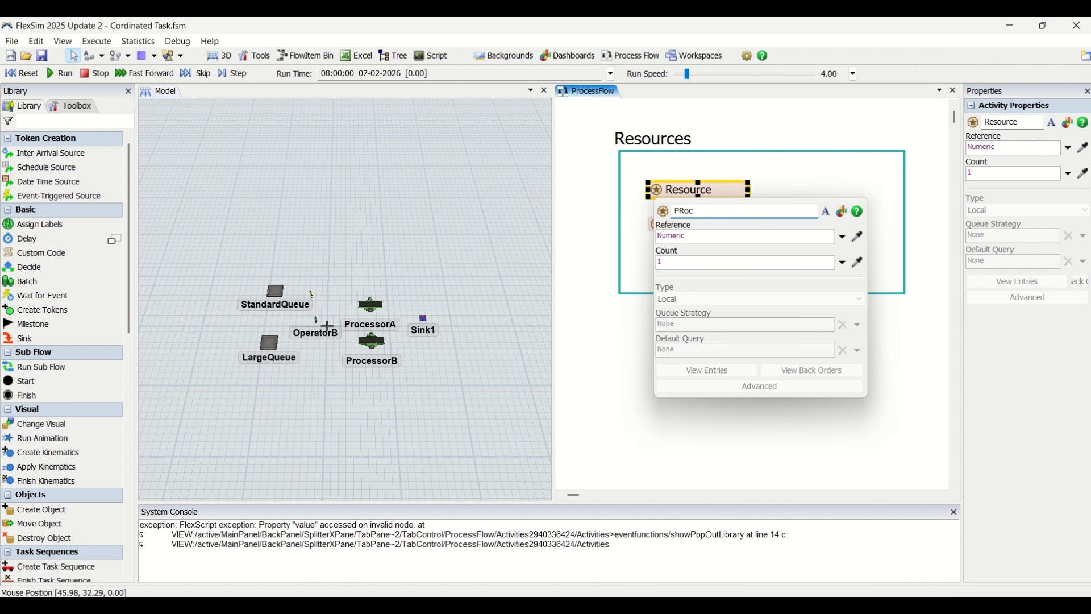
type("roc")
left_click(780, 175)
double_click(720, 228)
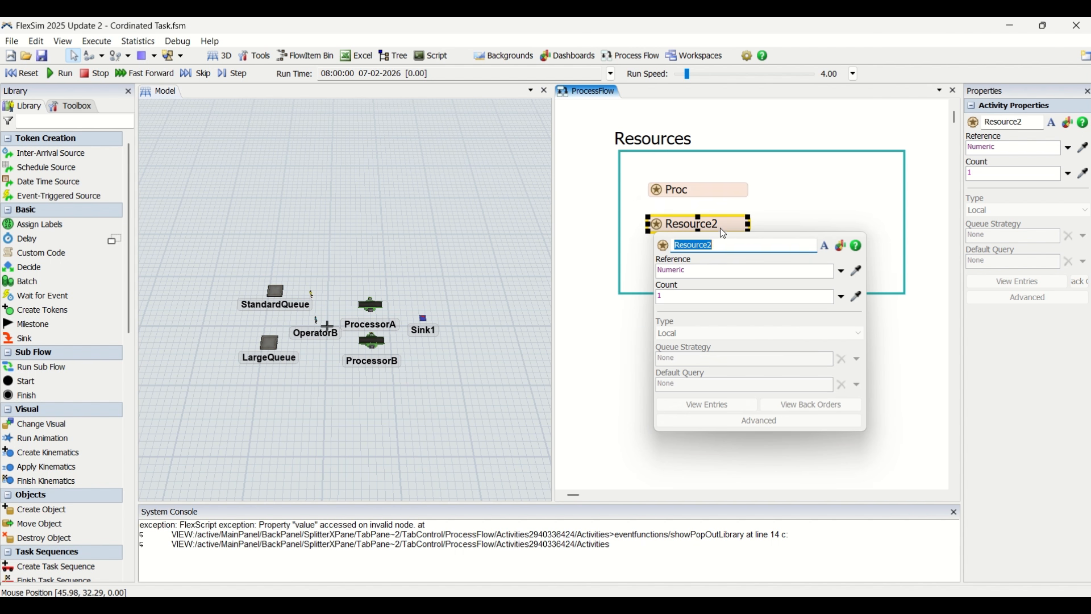
type("Operators")
key("Return")
left_click(811, 202)
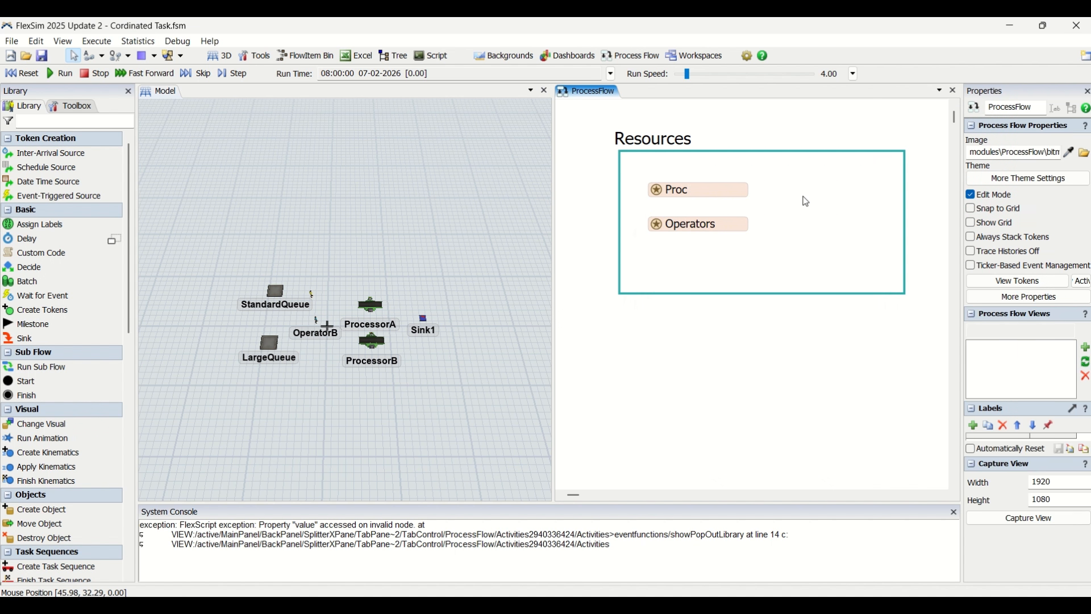
Shorten the Resources shape to a height of about 152.8 and add another Process display shape below it
left_click(767, 295)
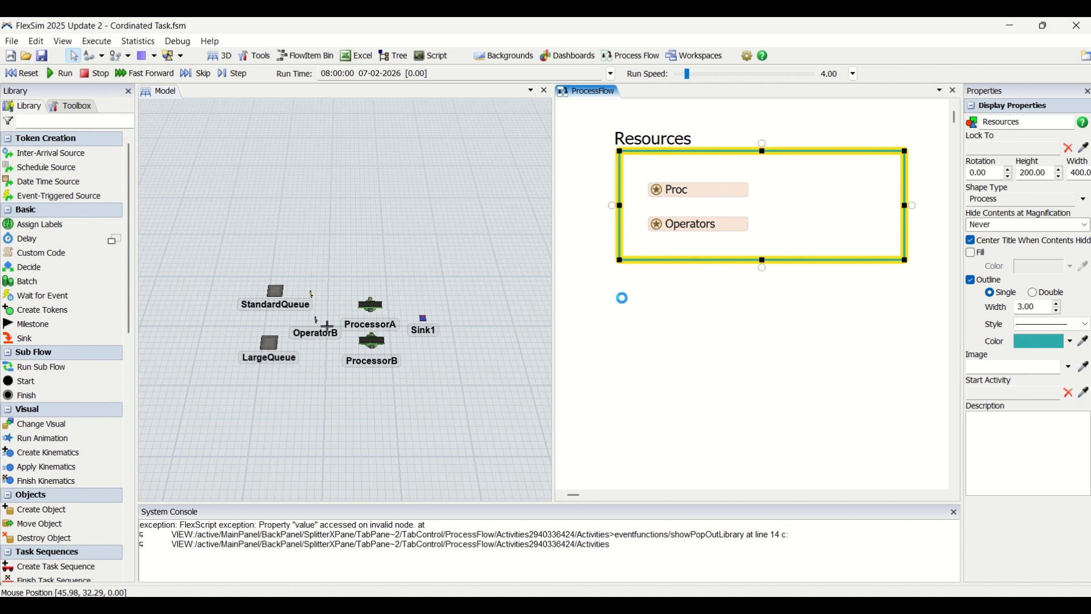
double_click(657, 335)
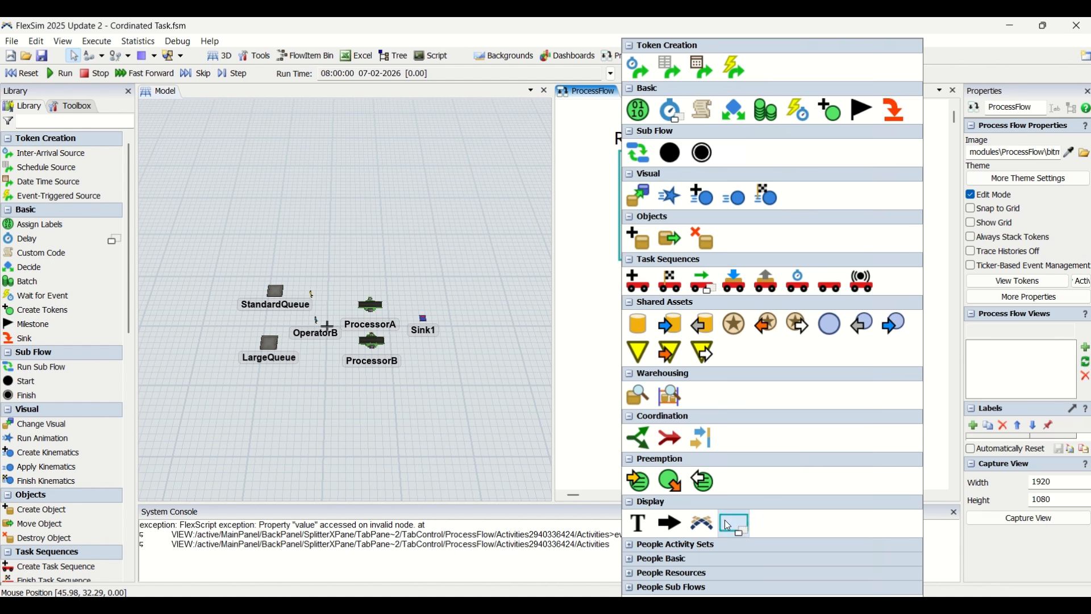
left_click(725, 520)
left_click(746, 212)
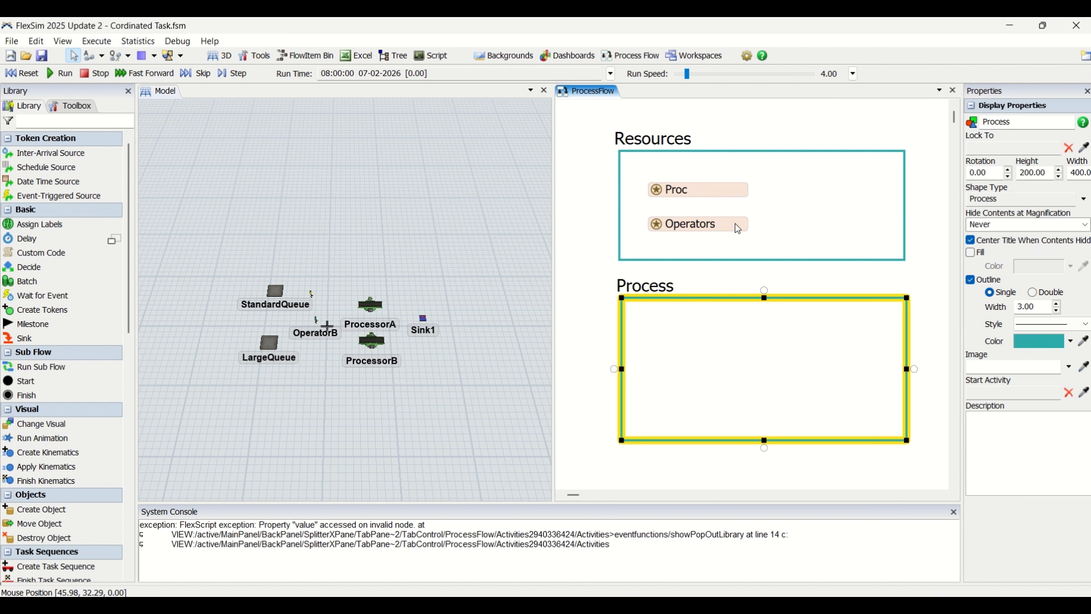
Retitle the new Process shape as Create Boxes and move both shapes up, with Create Boxes just beneath Resources
double_click(664, 287)
scroll(723, 324, "down", 2)
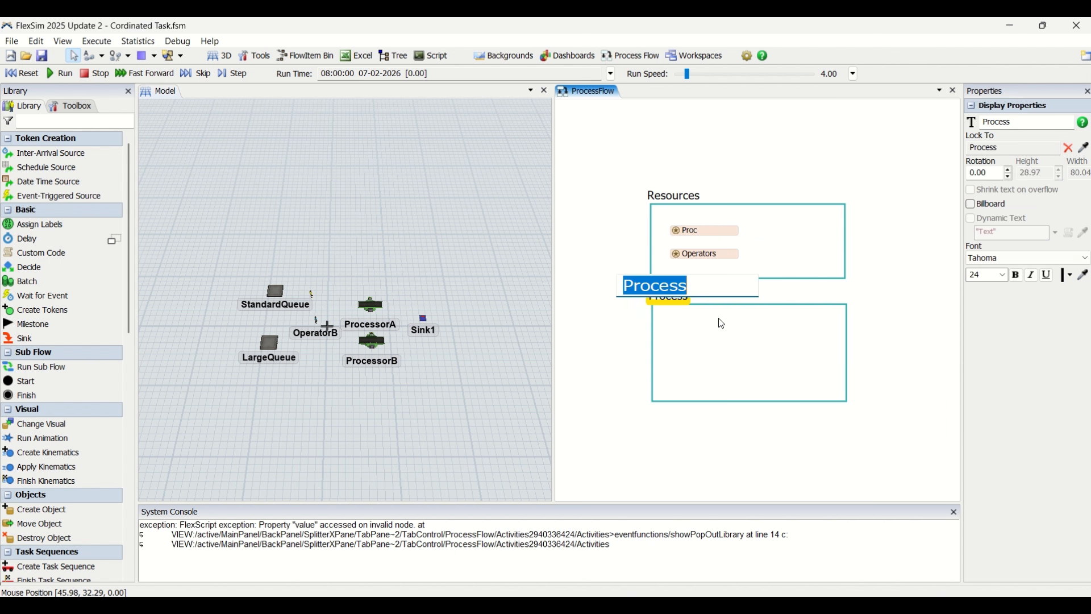
type("Crea")
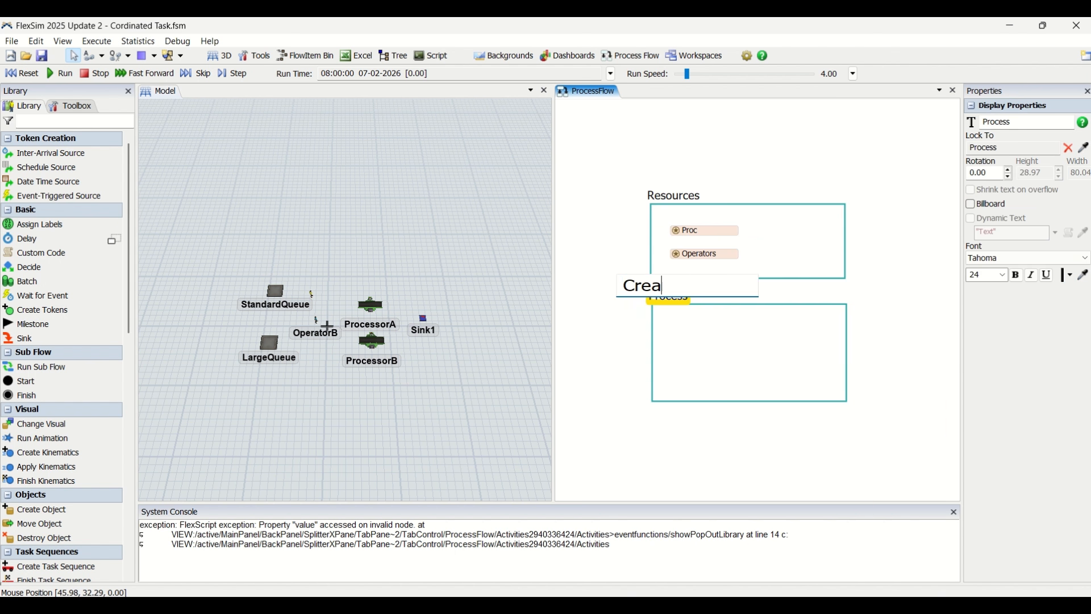
type("te Boxes")
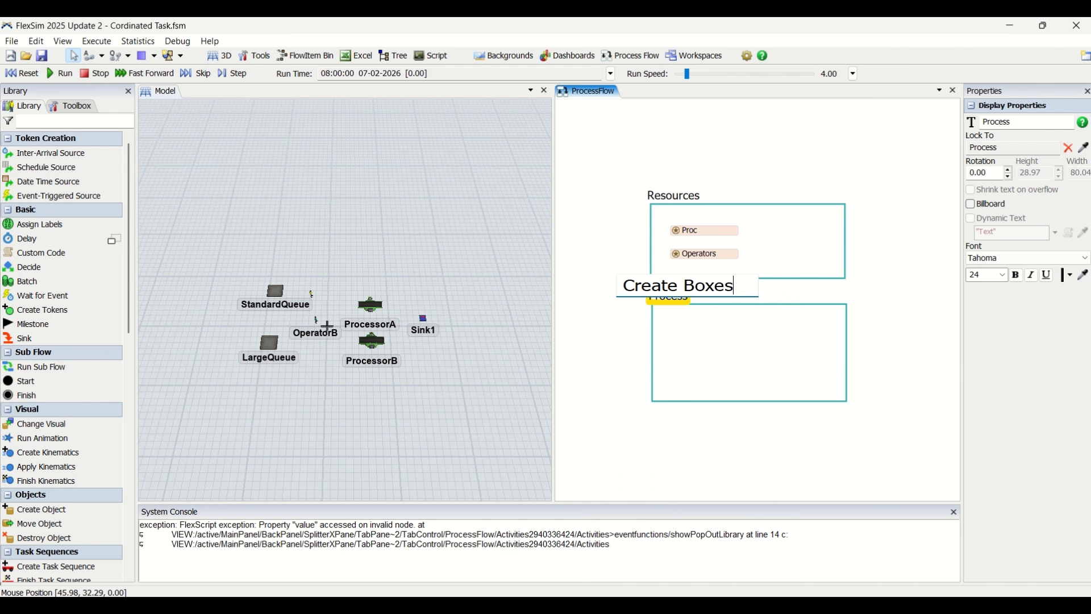
key("Return")
left_click(865, 161)
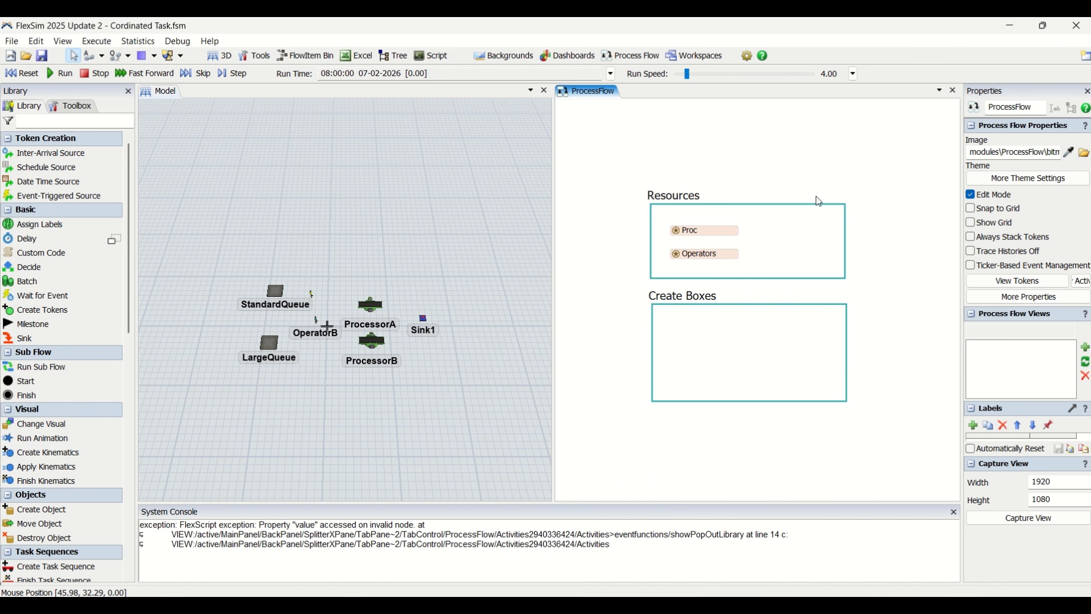
left_click_drag(760, 203, 760, 117)
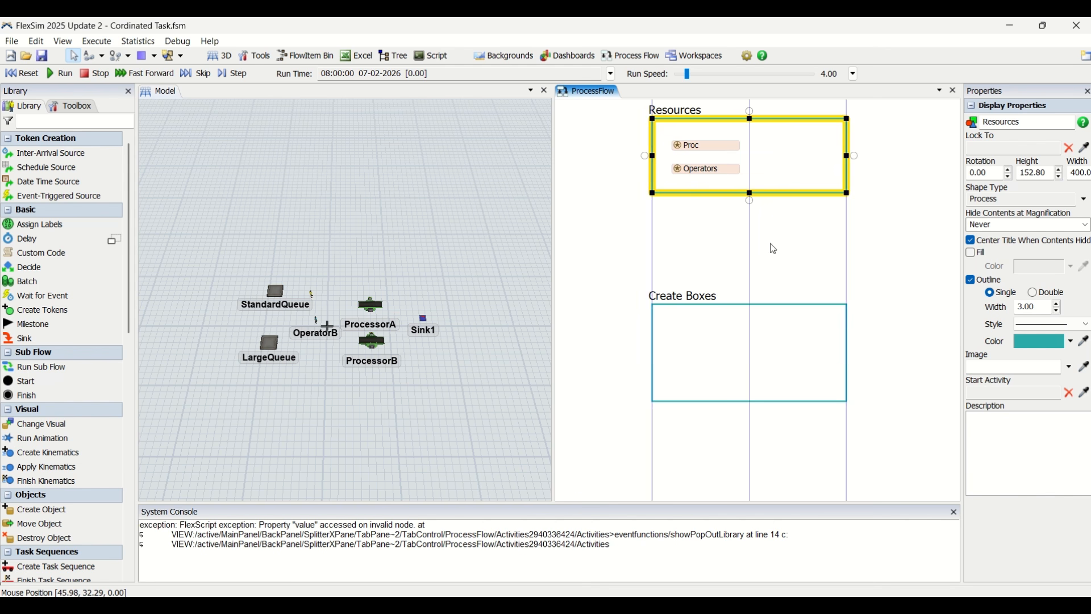
left_click_drag(775, 307, 772, 220)
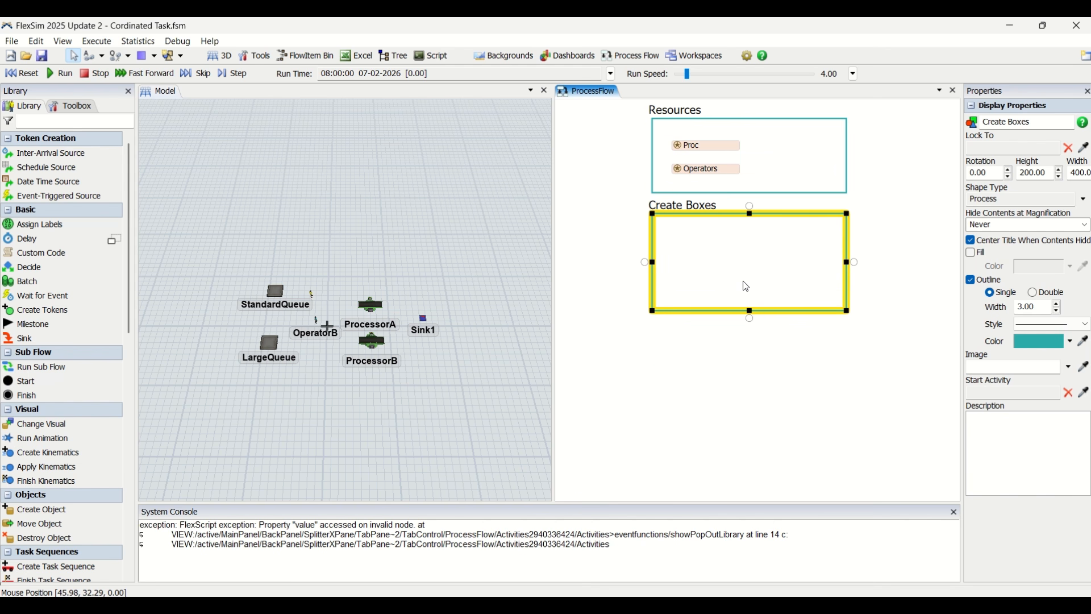
Add an Inter-Arrival Source activity inside the Create Boxes shape and widen the properties area to show its full settings
double_click(687, 250)
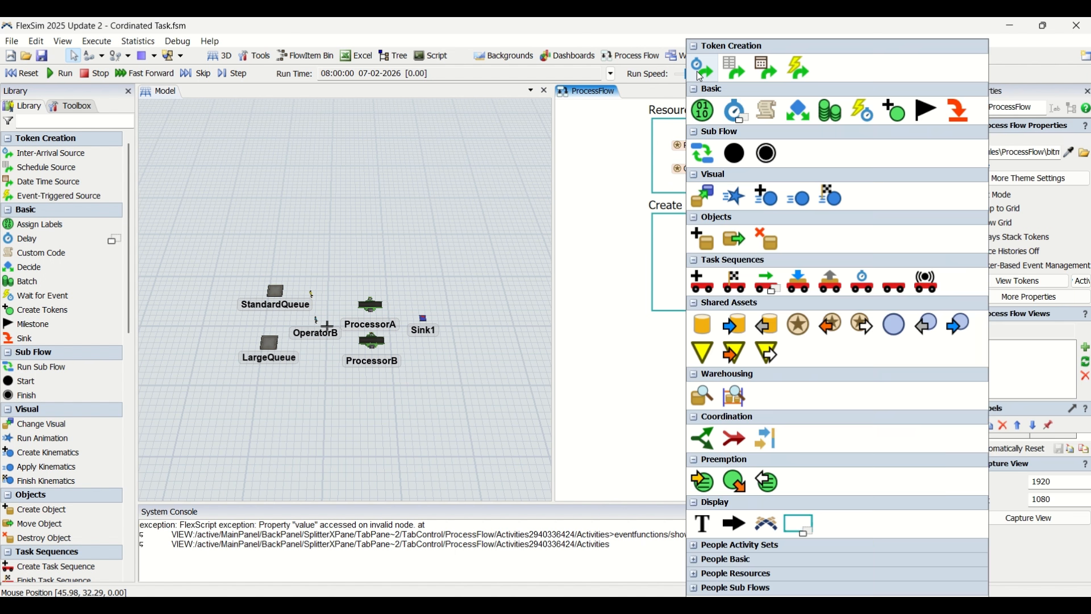
left_click(698, 71)
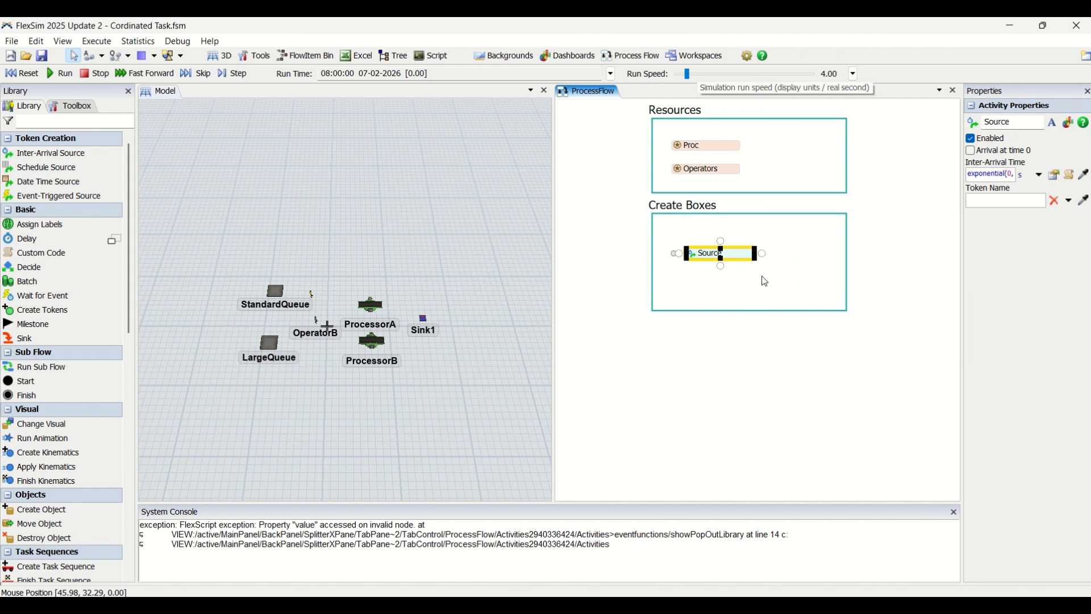
left_click_drag(963, 252, 904, 247)
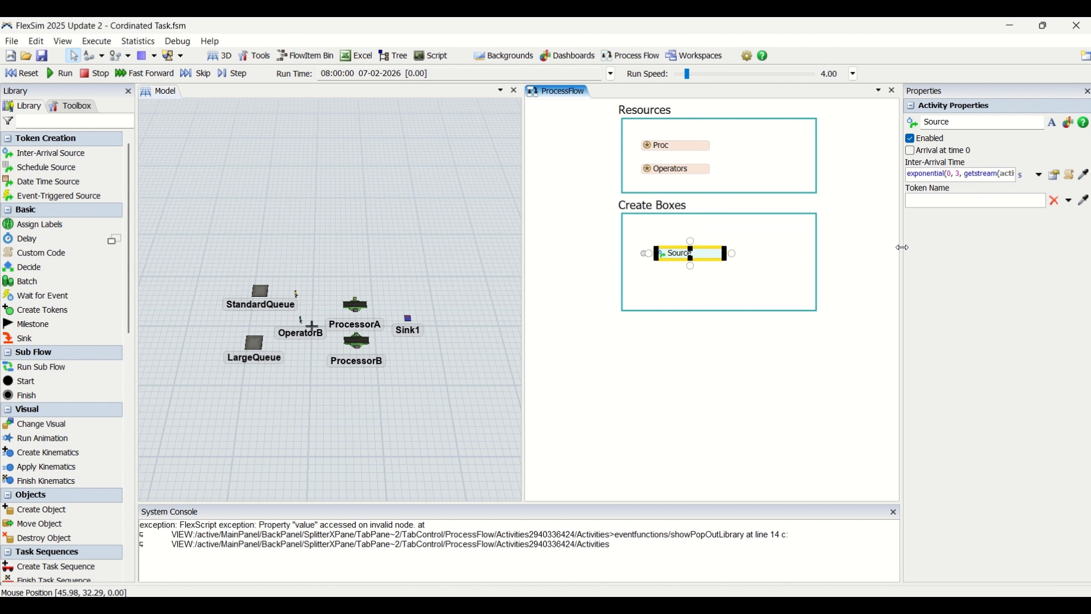
Add a Create Object activity inside the Create Boxes shape, just below the Source activity
double_click(660, 280)
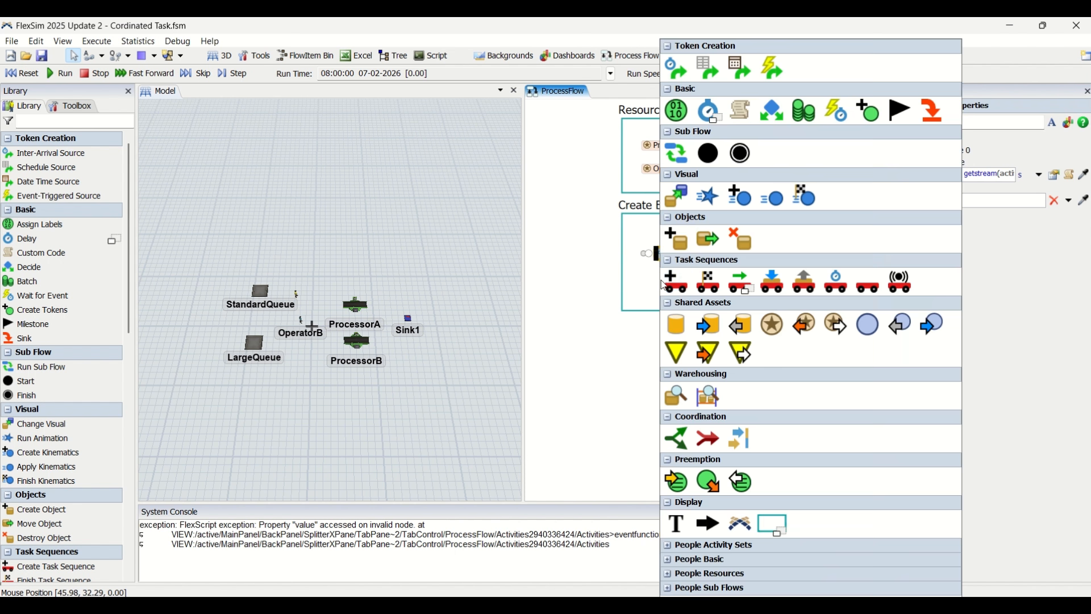
left_click(678, 237)
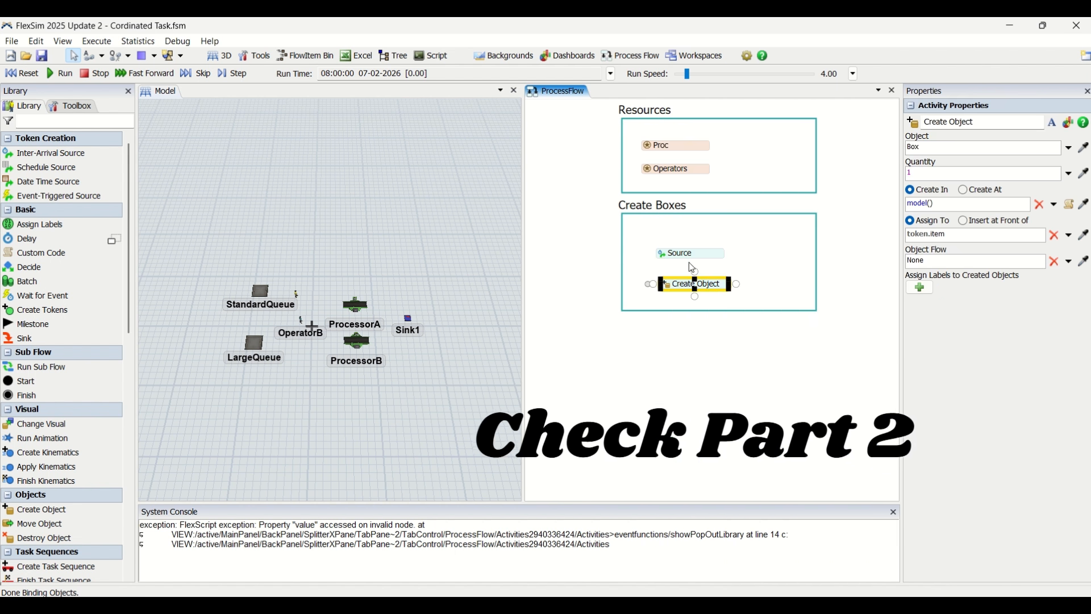
left_click_drag(718, 289, 768, 282)
left_click(760, 336)
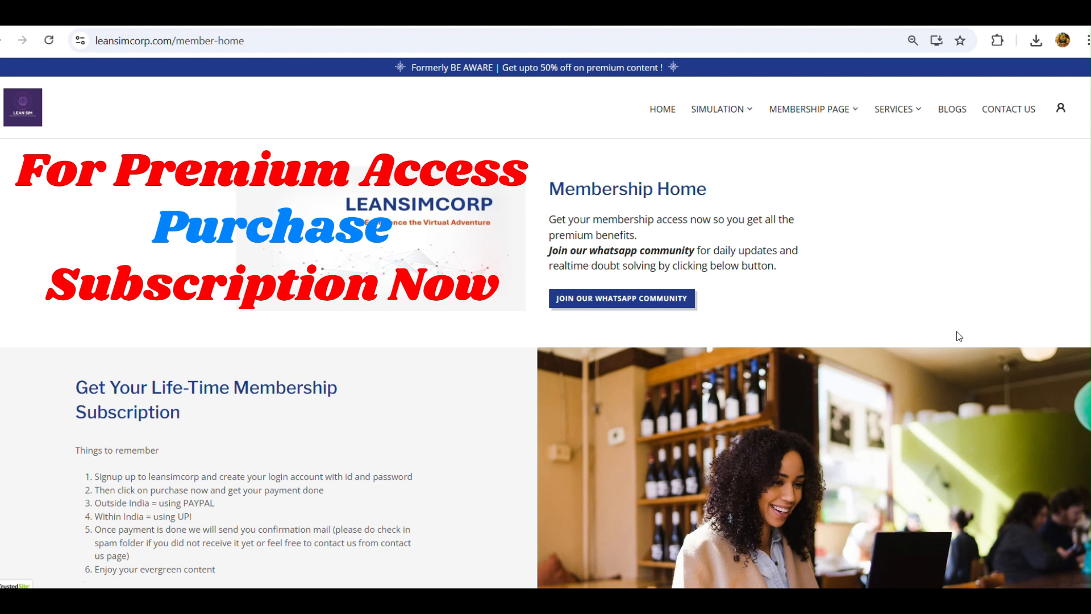
scroll(957, 332, "down", 4)
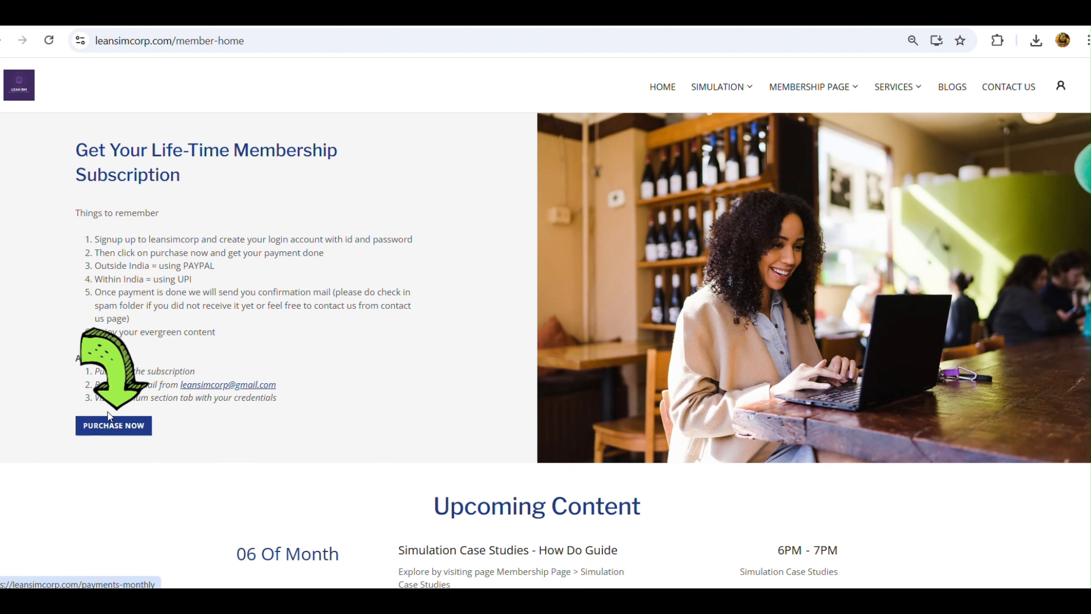
left_click(146, 413)
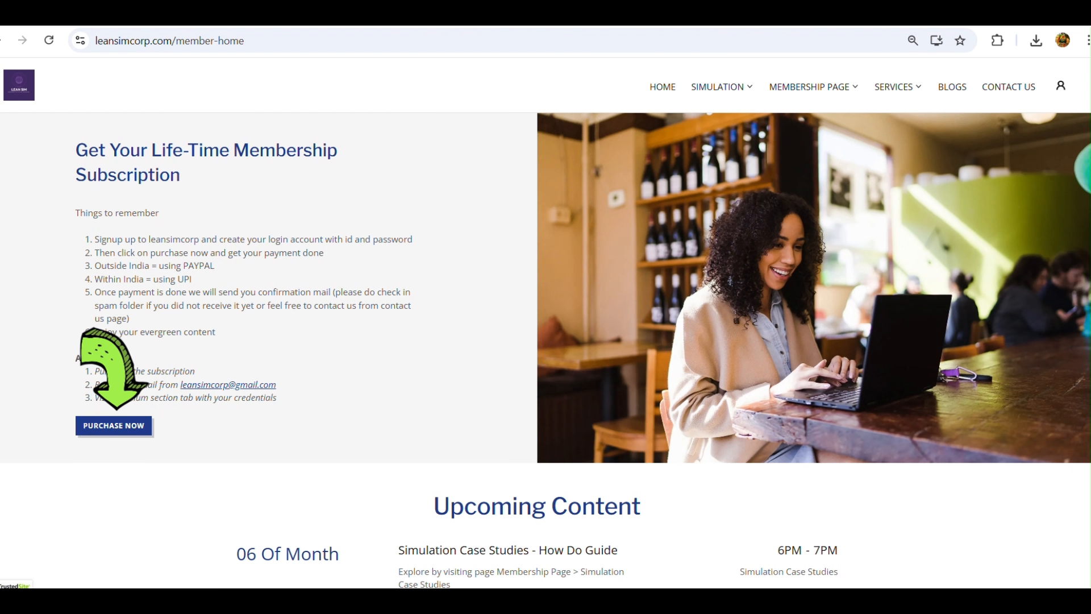